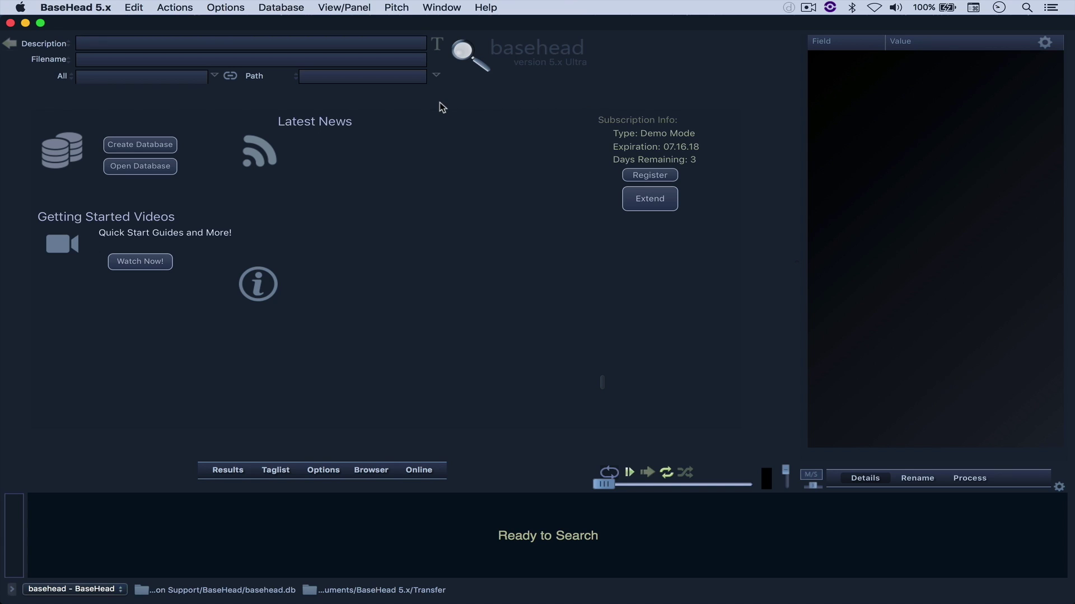
# Create a new database and save it as My Library
pyautogui.click(280, 8)
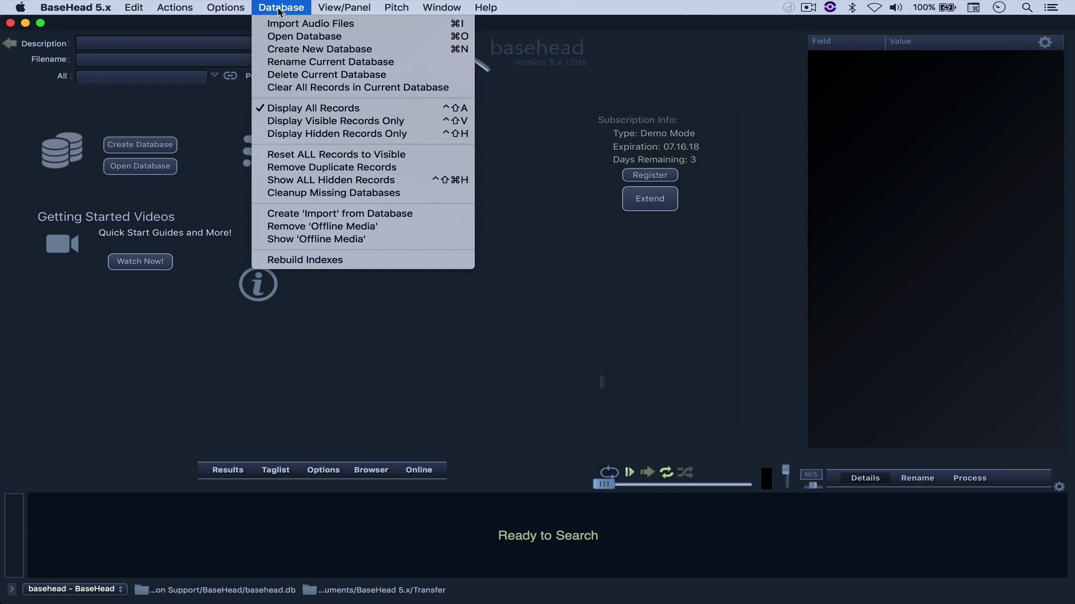
pyautogui.click(301, 51)
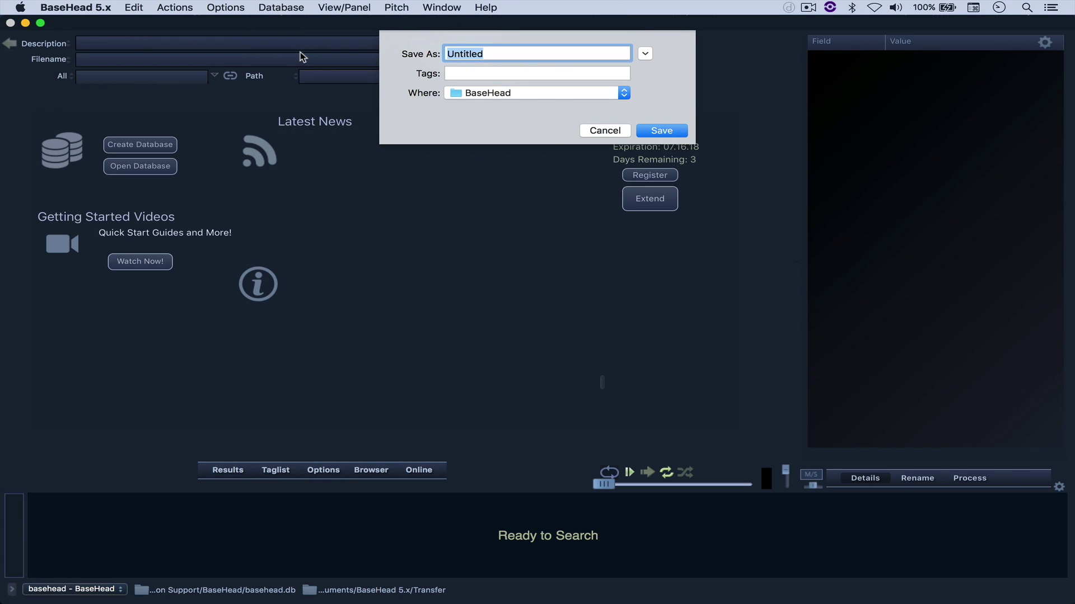
pyautogui.write('My Library')
pyautogui.press('Return')
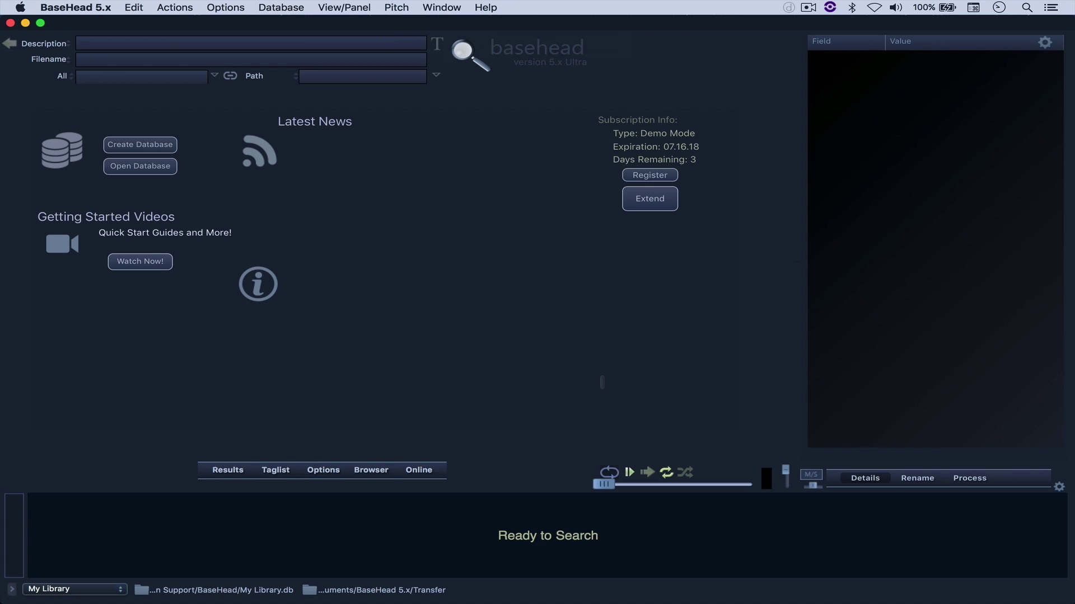
# Drag the four WAV files from the Sounds folder into Results and import them
pyautogui.click(223, 473)
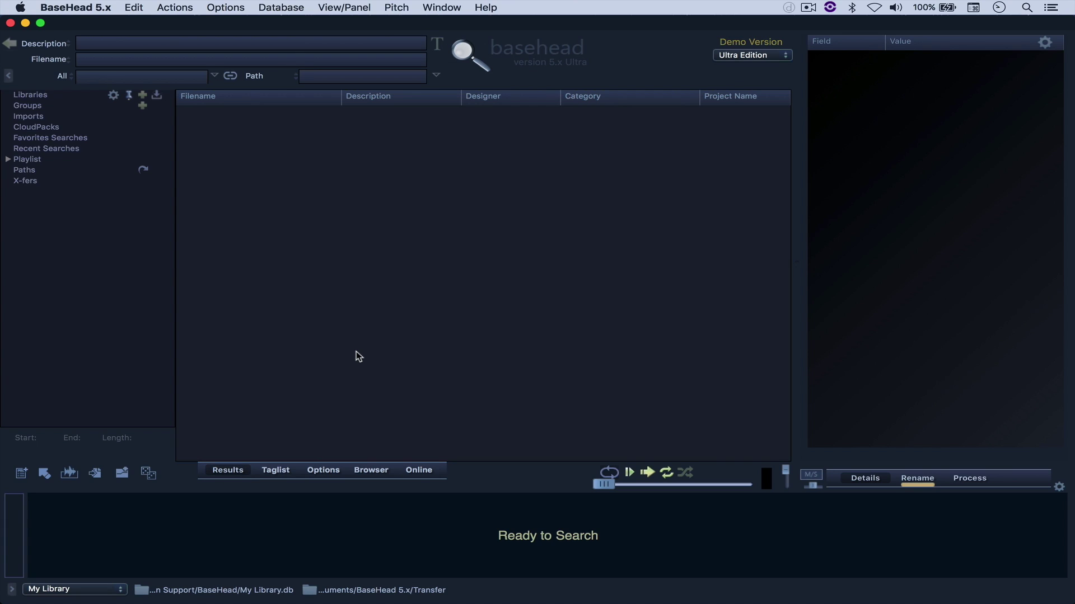
pyautogui.press('super+Tab')
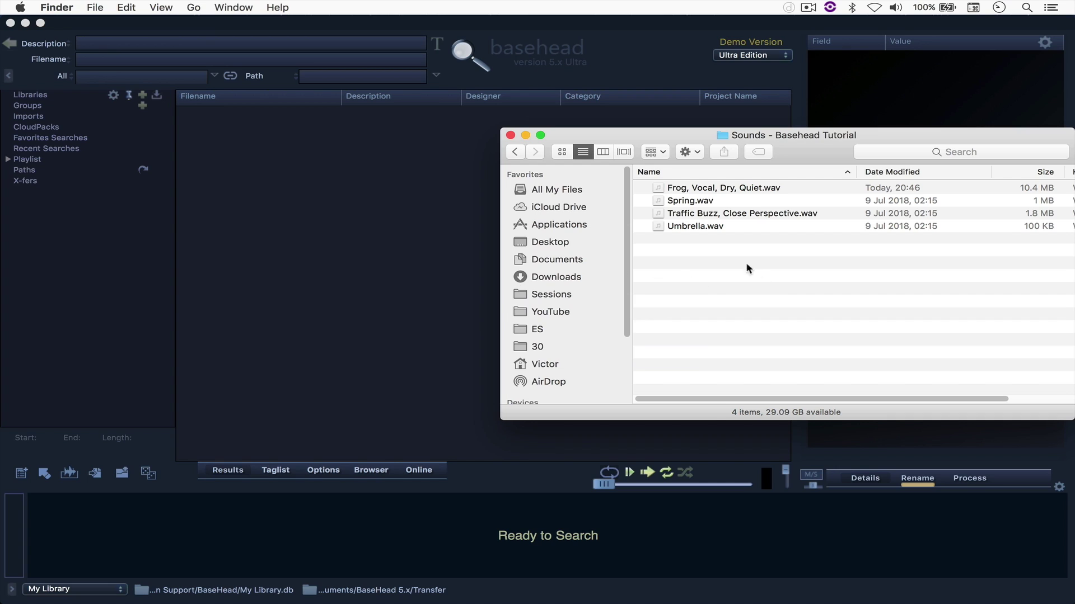
pyautogui.moveTo(746, 266); pyautogui.dragTo(317, 196)
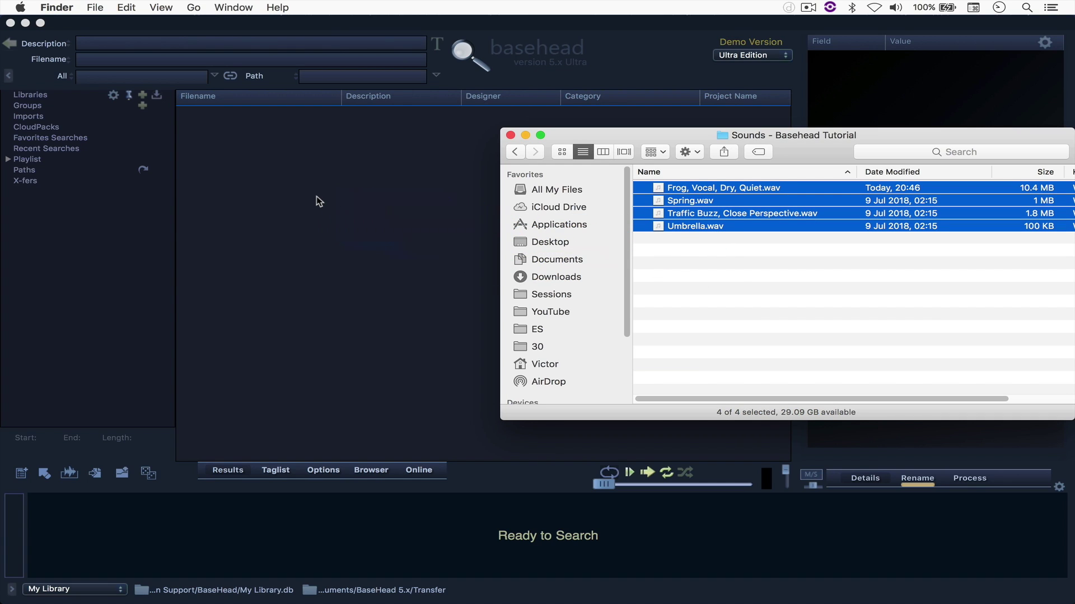
pyautogui.click(400, 256)
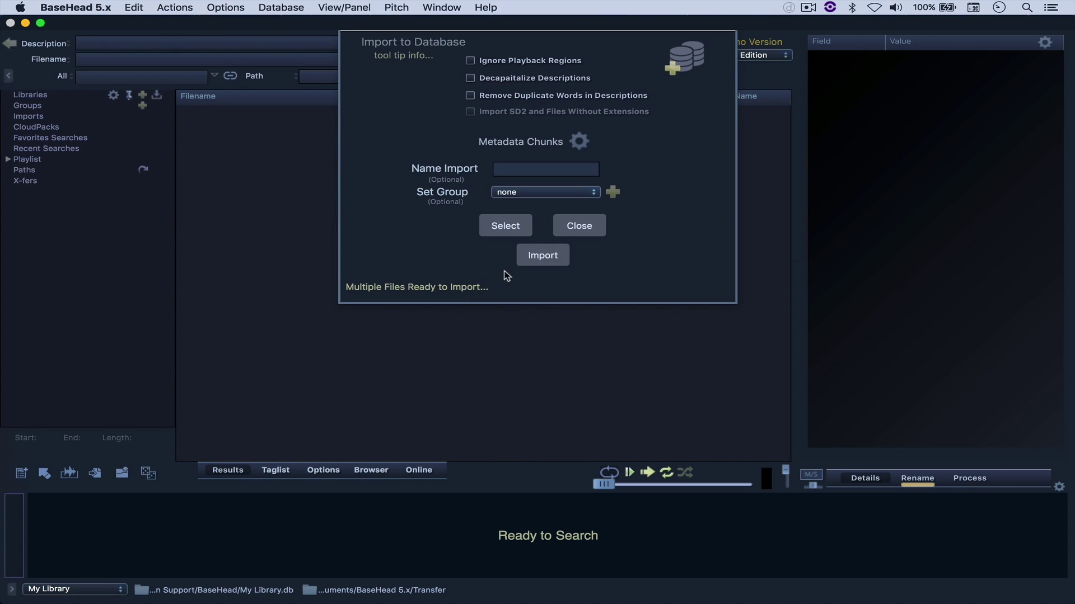
pyautogui.click(559, 261)
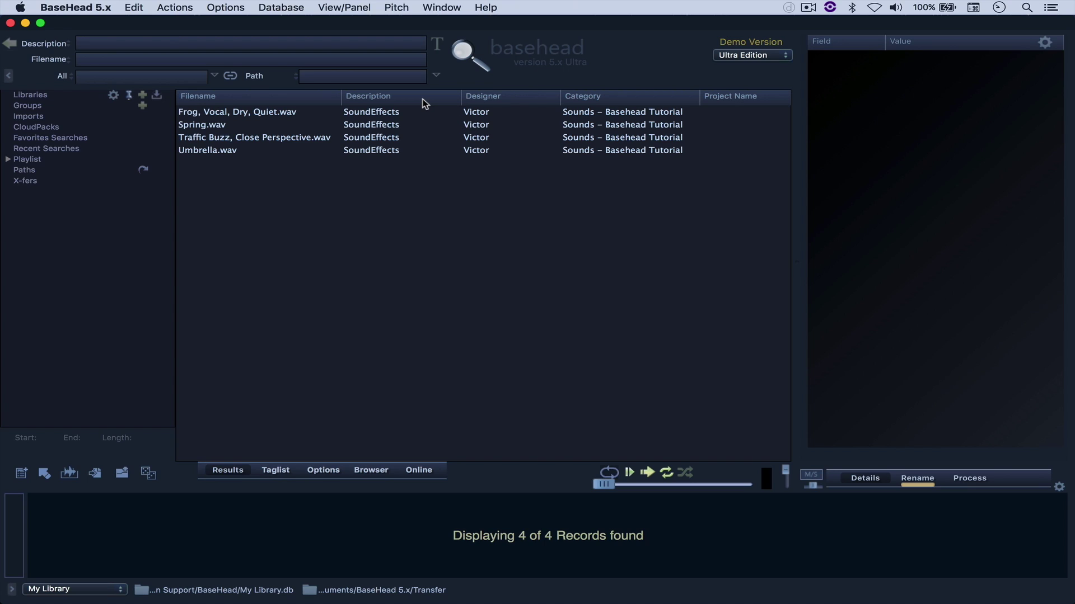
# Hide the Project Name column in the results list
pyautogui.rightClick(425, 104)
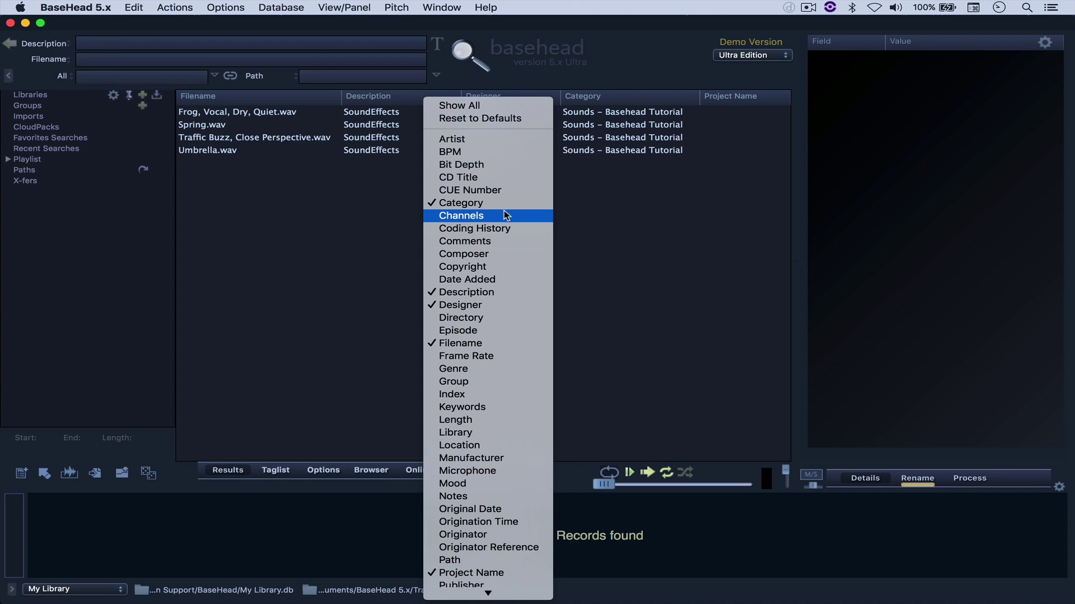
pyautogui.scroll(-5, 495, 420)
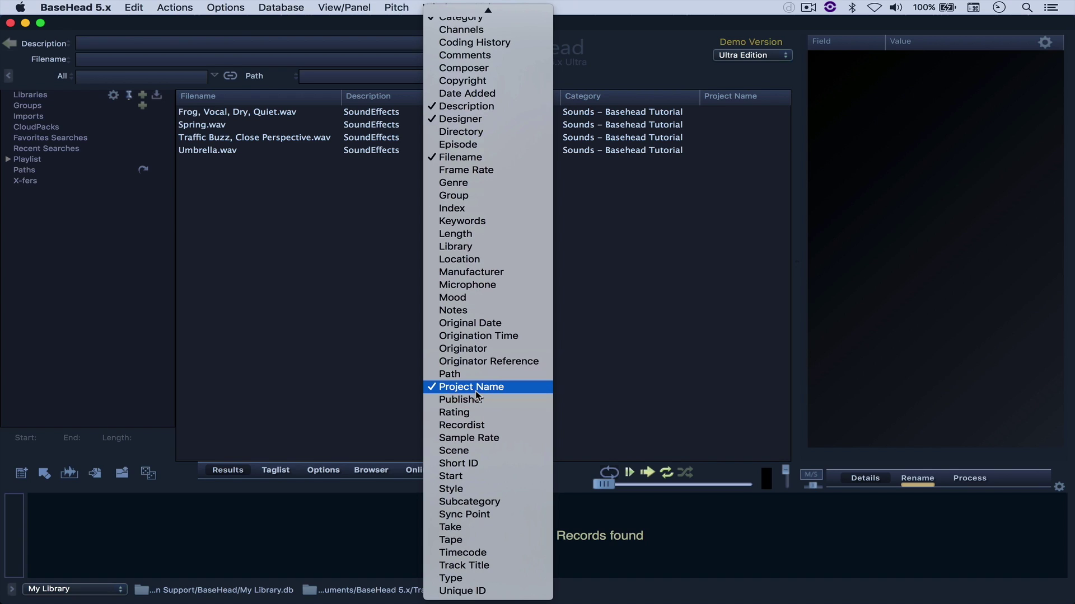
pyautogui.click(476, 391)
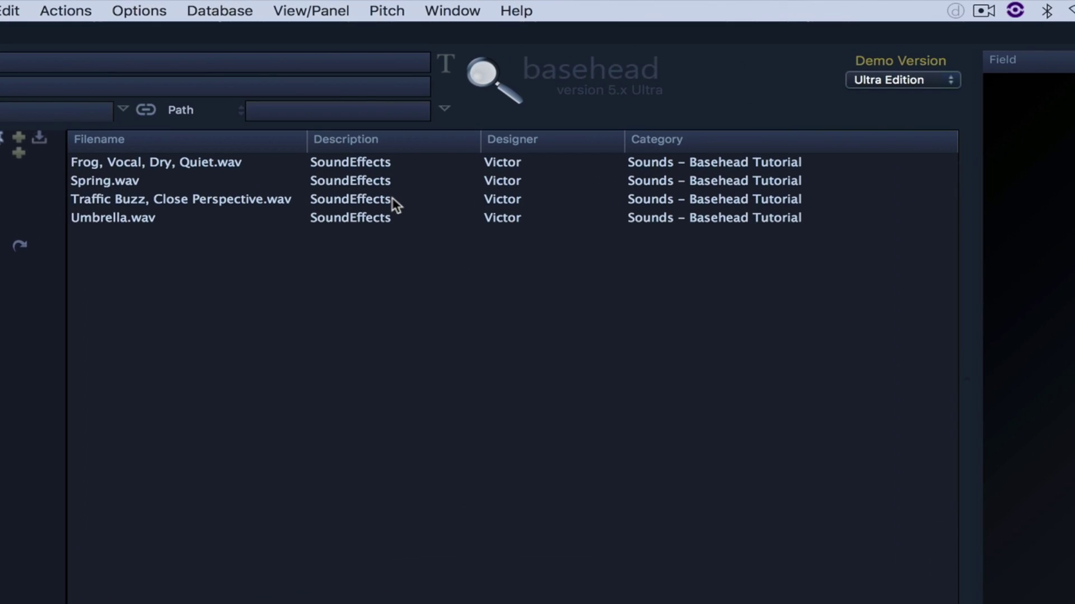
# Rename the frog sound's Description to 'Hello' and inject it into the file
pyautogui.rightClick(351, 162)
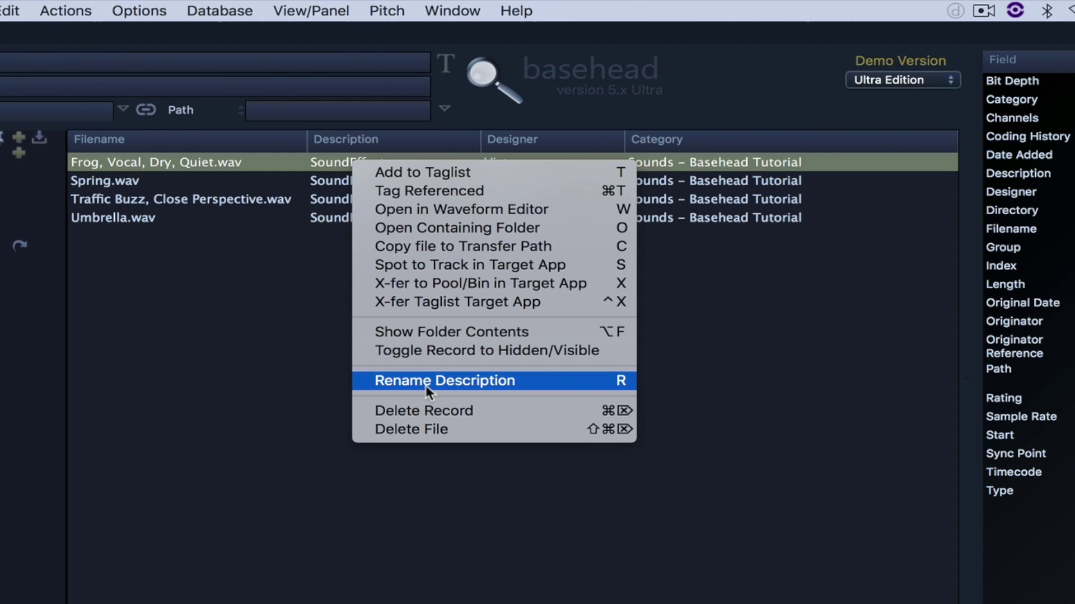
pyautogui.click(616, 384)
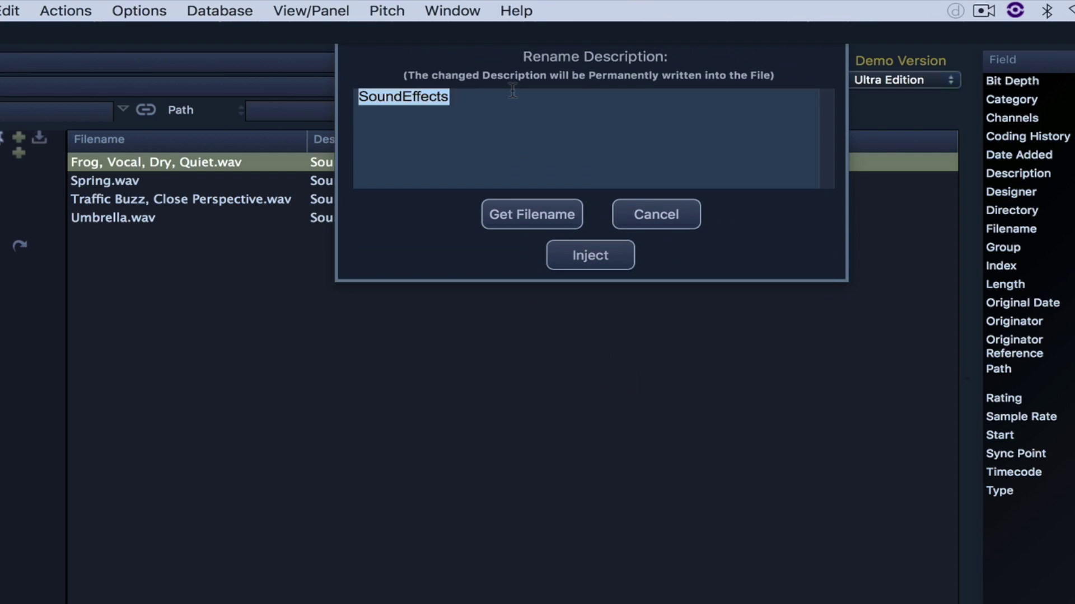
pyautogui.write('Hello')
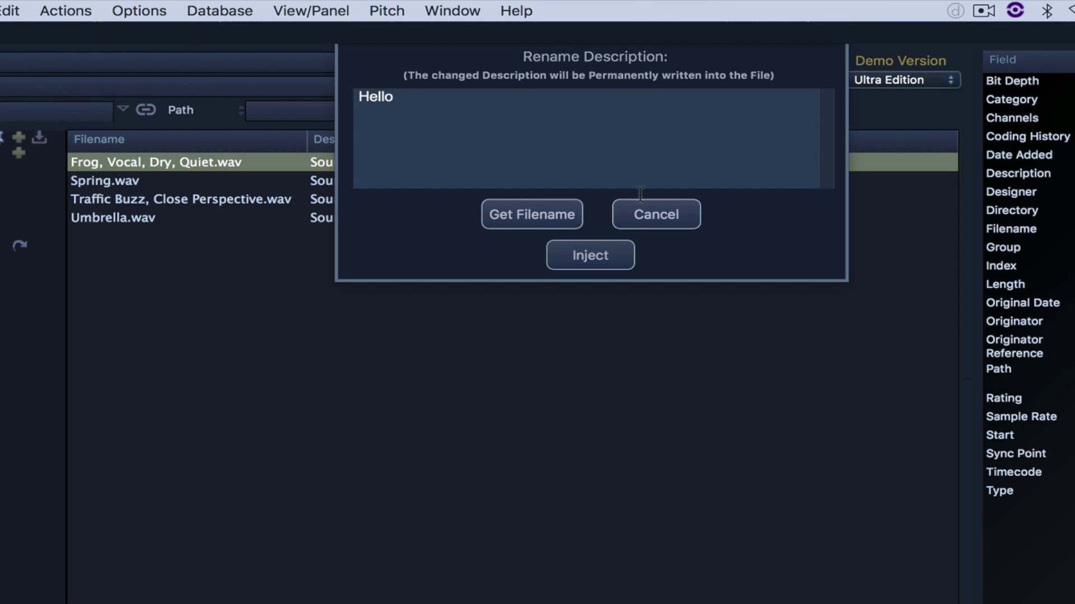
pyautogui.click(603, 254)
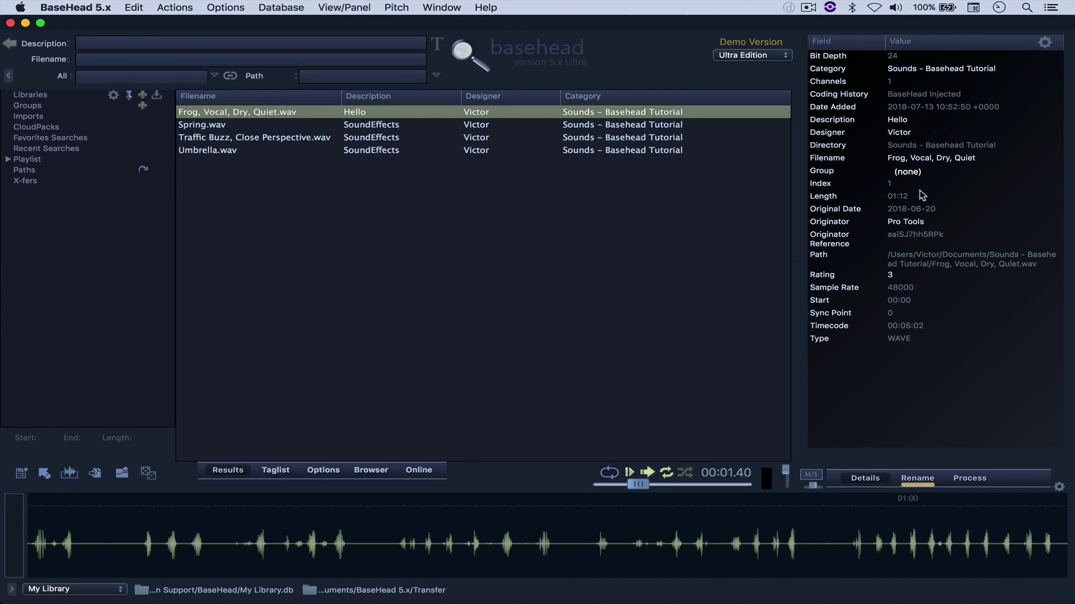
# Turn on User Definable Display and hide the Channels and Microphone fields in the metadata panel
pyautogui.click(1045, 42)
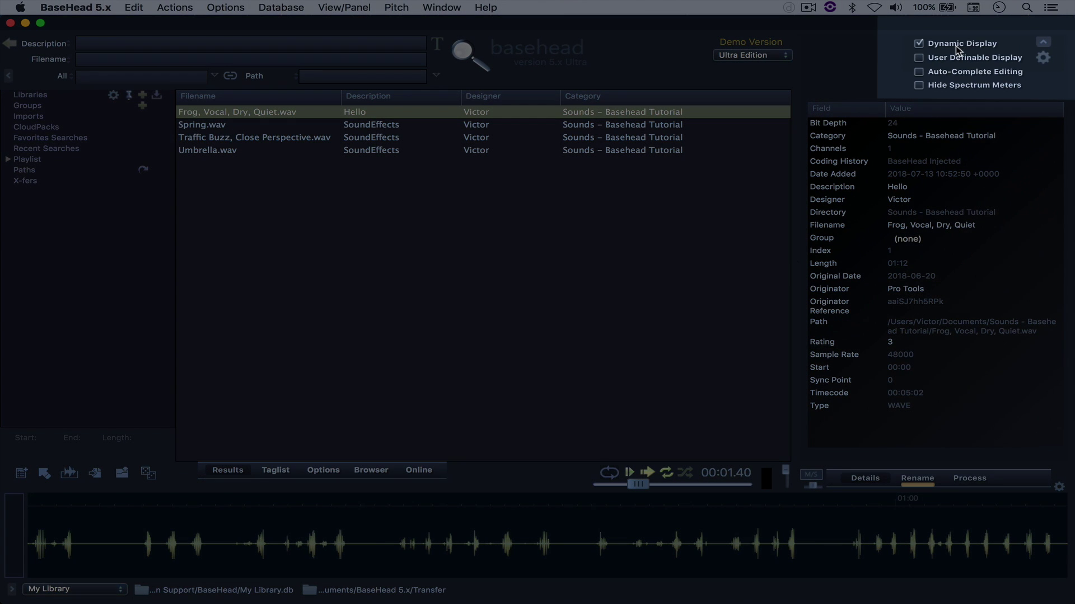
pyautogui.click(918, 57)
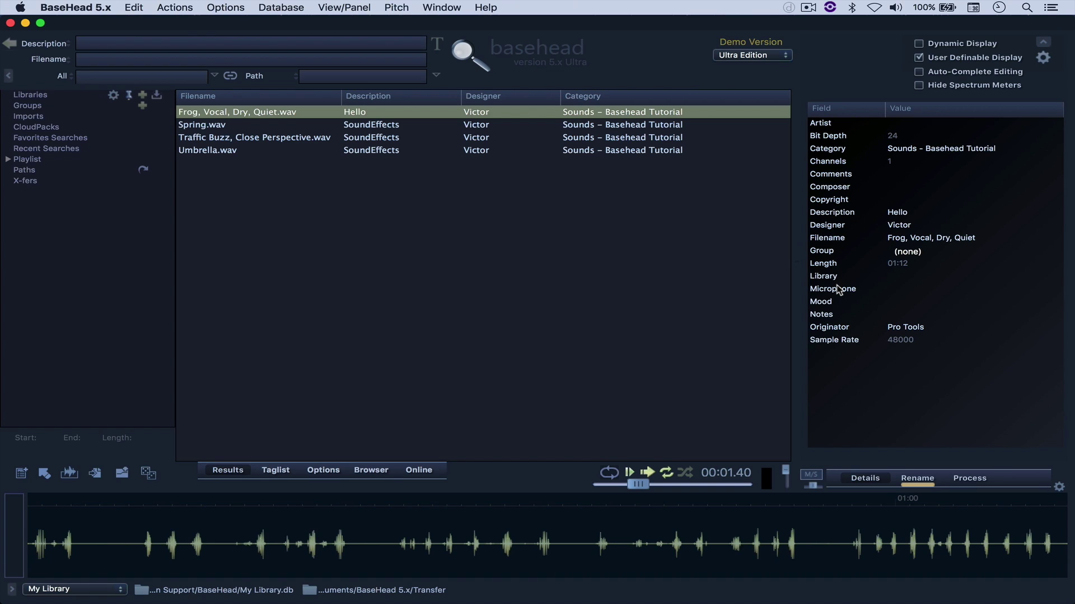
pyautogui.click(1042, 57)
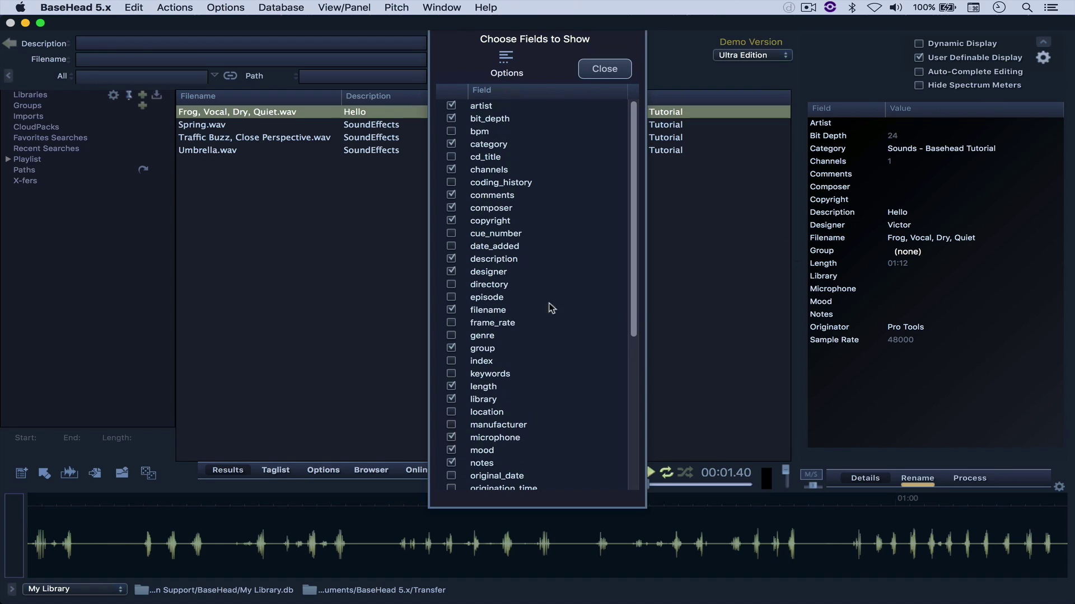
pyautogui.click(452, 170)
pyautogui.click(451, 437)
pyautogui.click(616, 73)
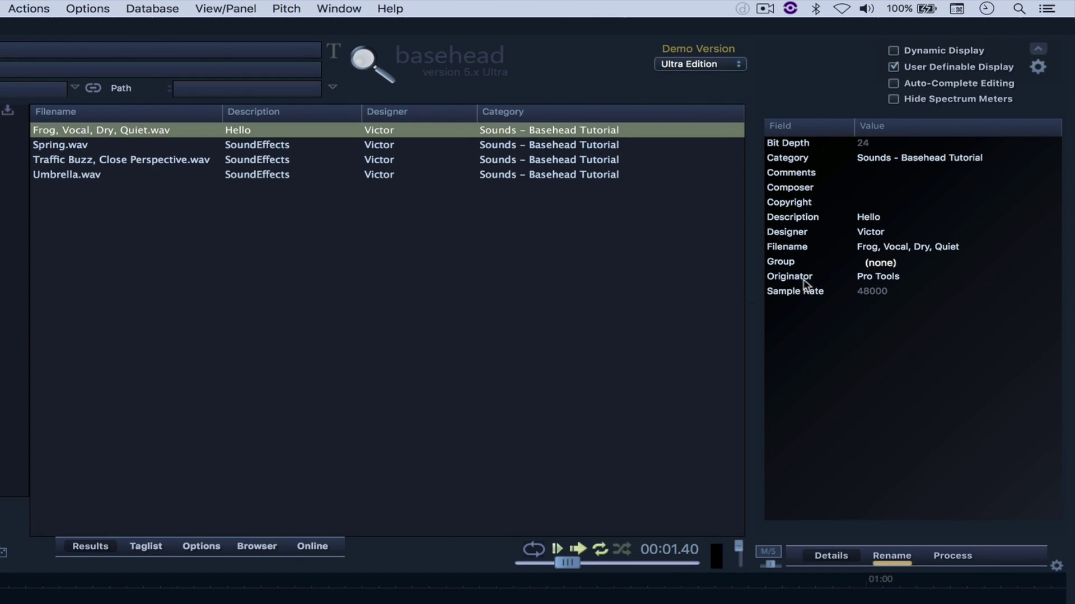
# Change the frog sound's Description to 'Hello World'
pyautogui.doubleClick(874, 218)
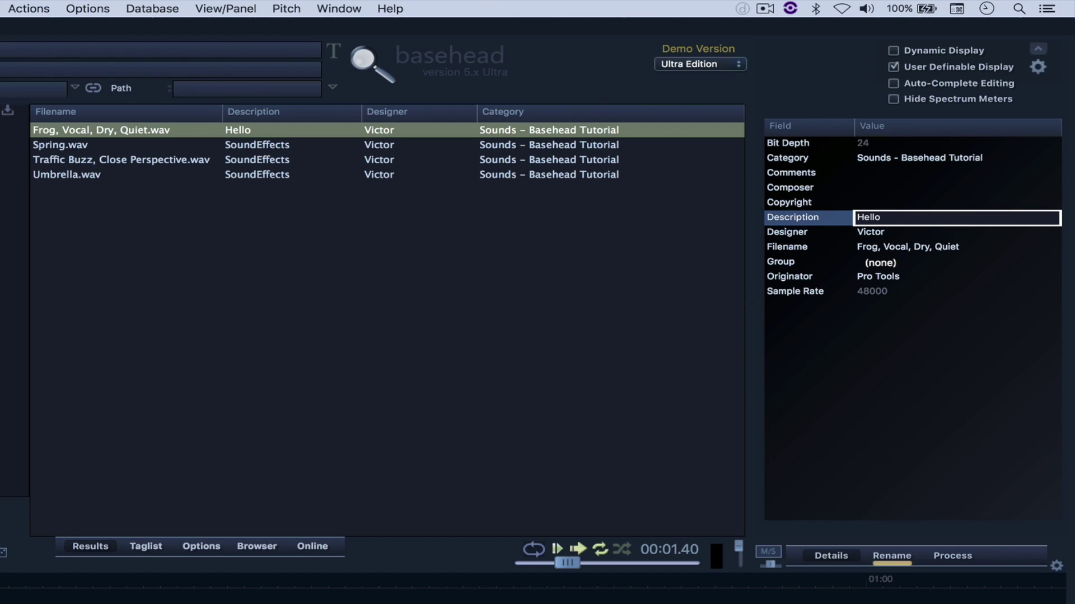
pyautogui.write('World')
pyautogui.press('Return')
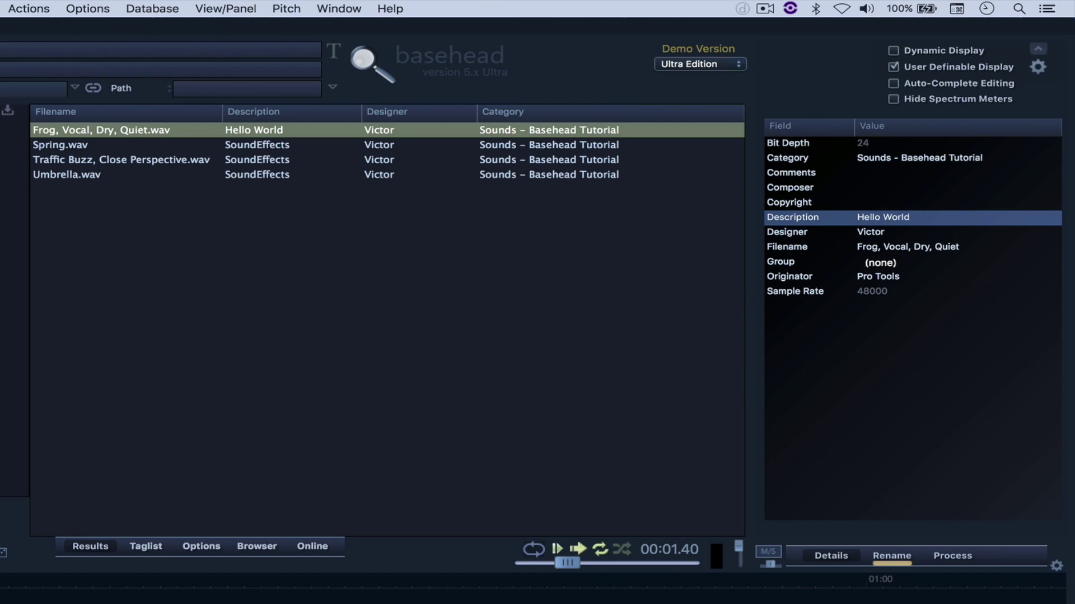
pyautogui.click(891, 223)
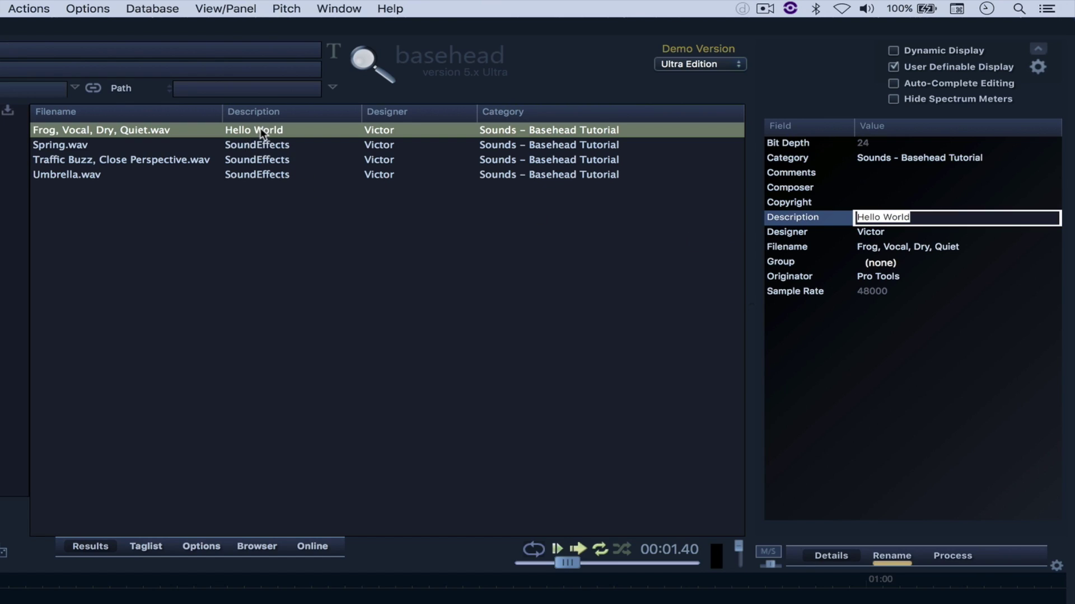
pyautogui.click(842, 438)
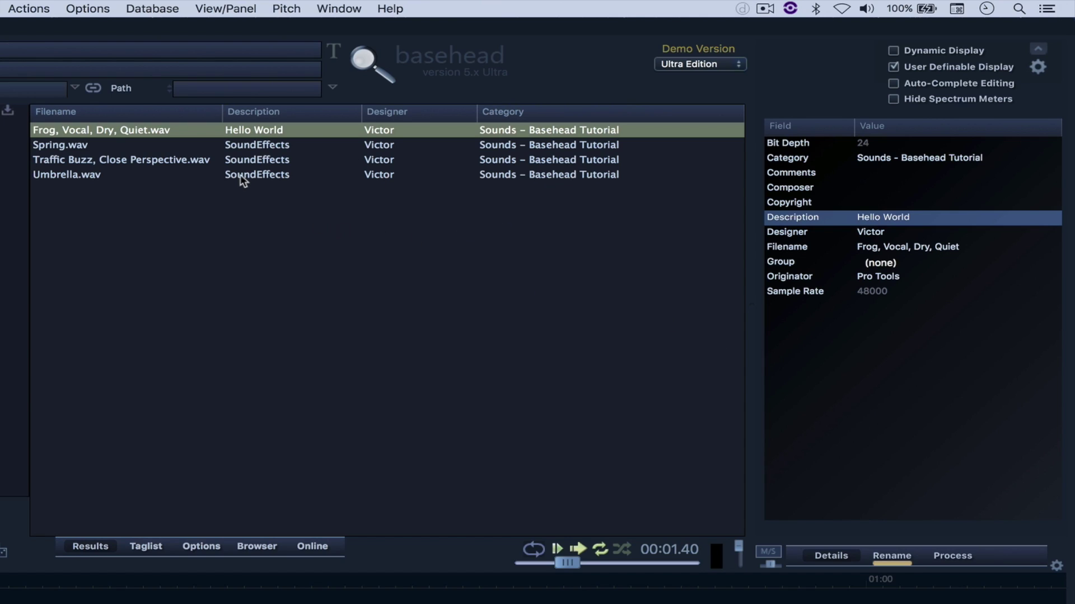
# Select all four sounds, set their shared Description to 'Hi', then deselect them
pyautogui.keyDown('shift'); pyautogui.click(167, 176); pyautogui.keyUp('shift')
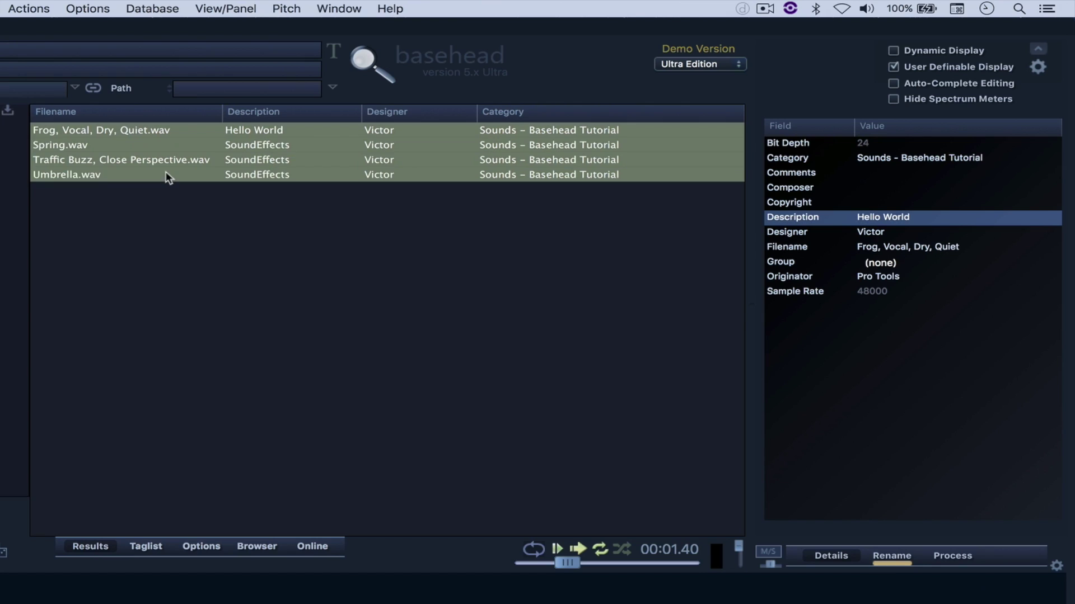
pyautogui.click(888, 217)
pyautogui.write('Hi')
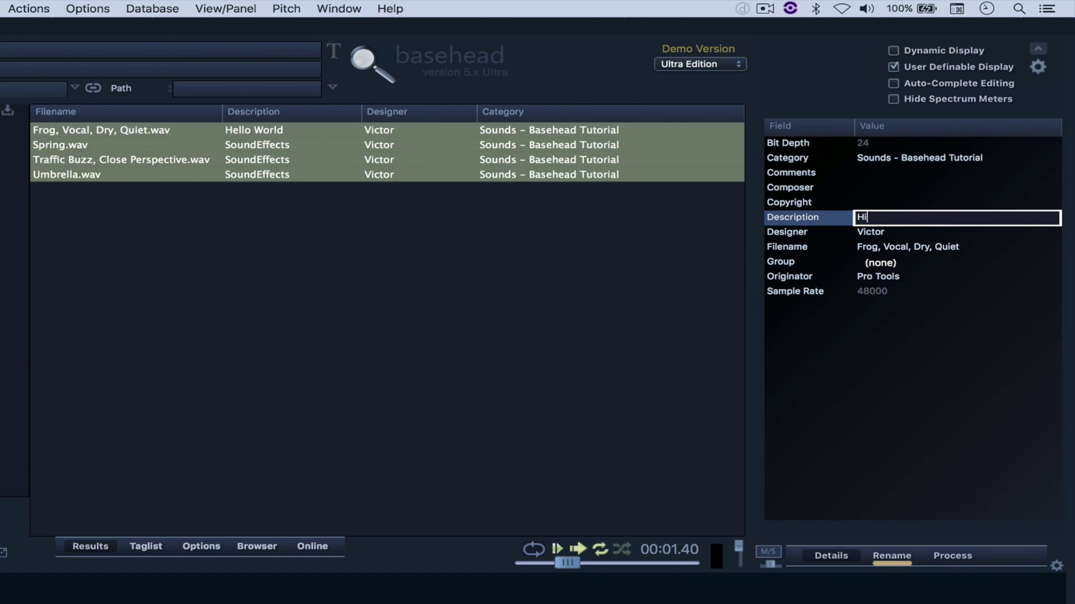
pyautogui.press('Return')
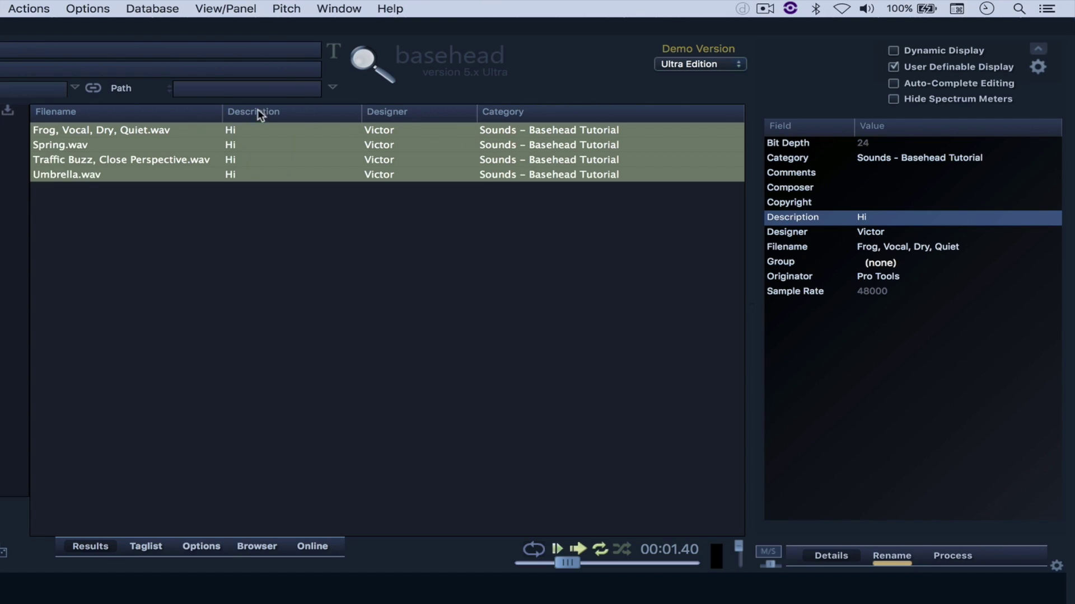
pyautogui.click(228, 191)
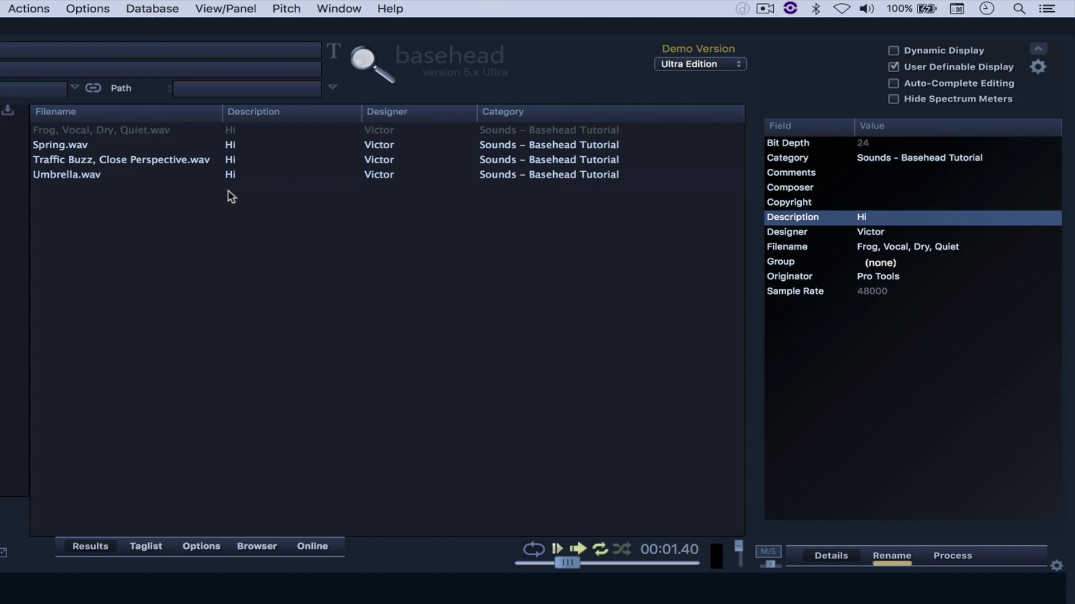
# Set the batch rename to replace 'Hi' with 'Small Sounds'
pyautogui.click(899, 557)
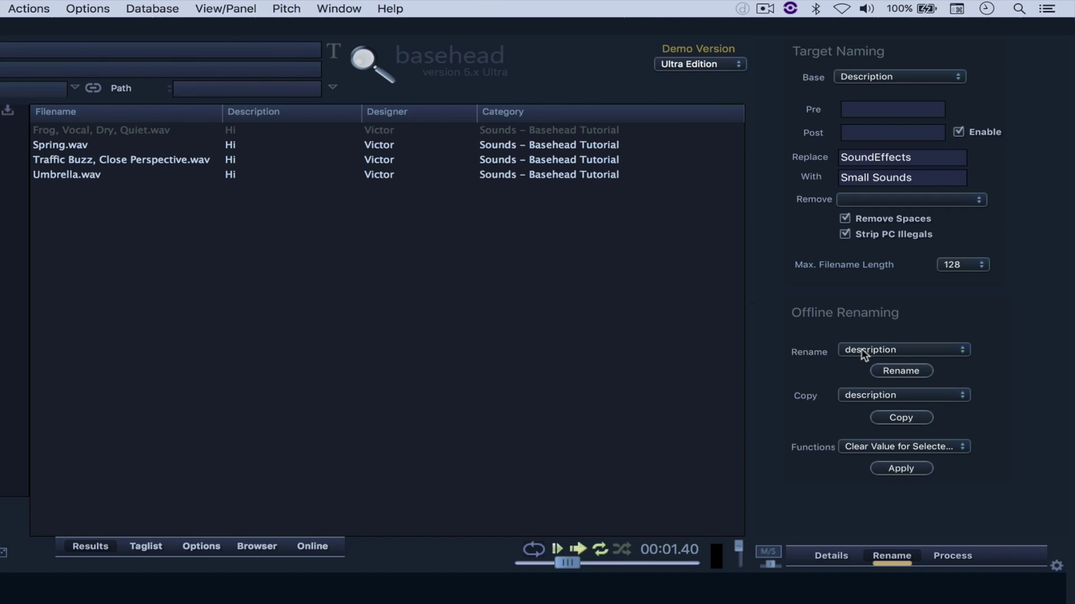
pyautogui.moveTo(914, 372)
pyautogui.doubleClick(932, 157)
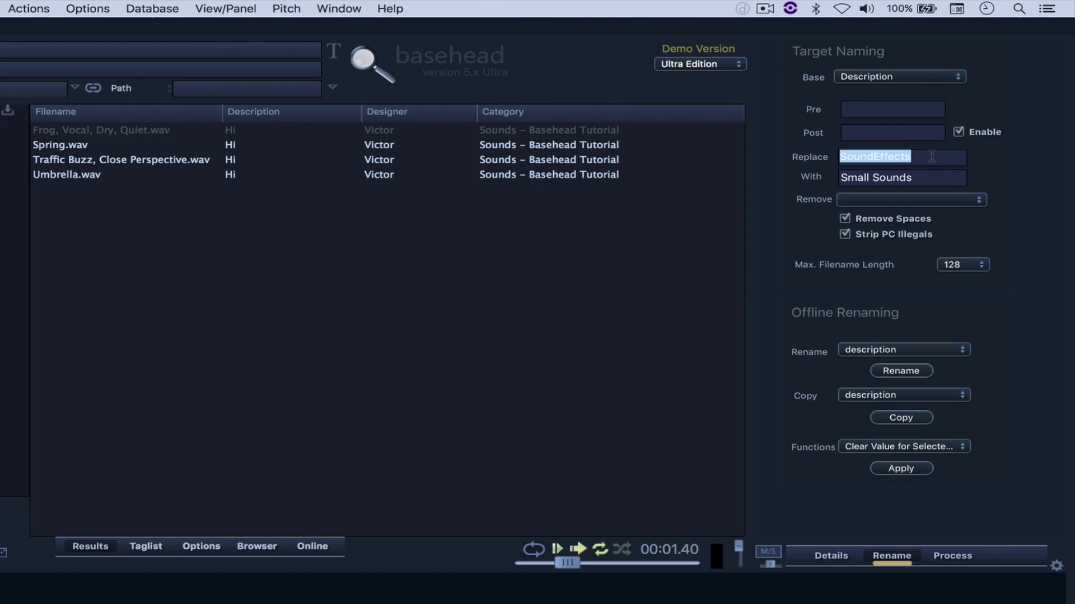
pyautogui.write('Hi')
pyautogui.press('Tab')
pyautogui.click(947, 179)
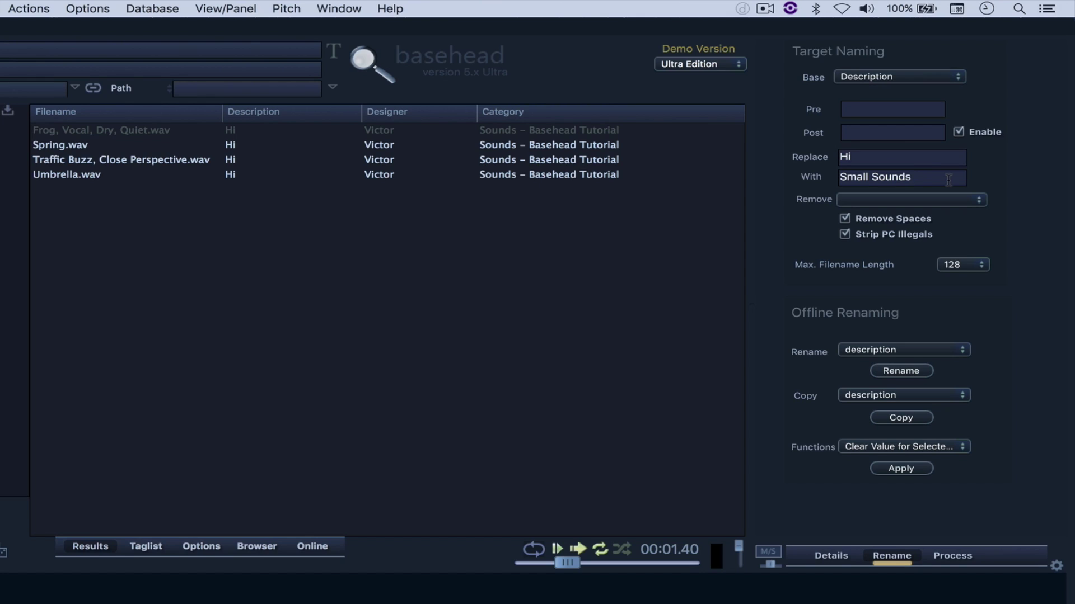
# Select all four sounds and apply the rename to their Descriptions, confirming Yes
pyautogui.moveTo(963, 349)
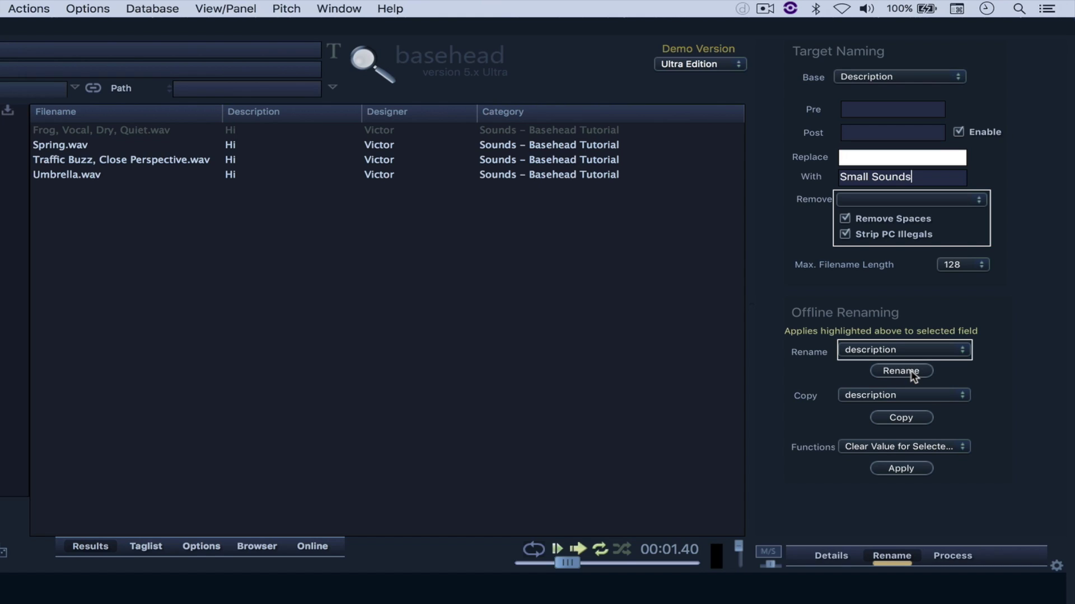
pyautogui.click(219, 174)
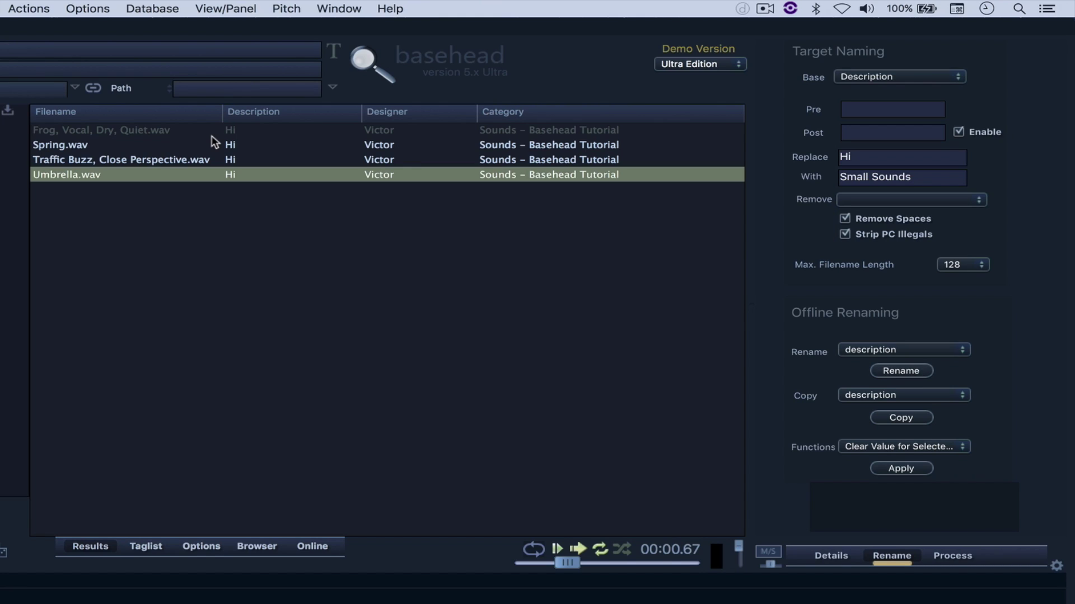
pyautogui.keyDown('shift'); pyautogui.click(212, 135); pyautogui.keyUp('shift')
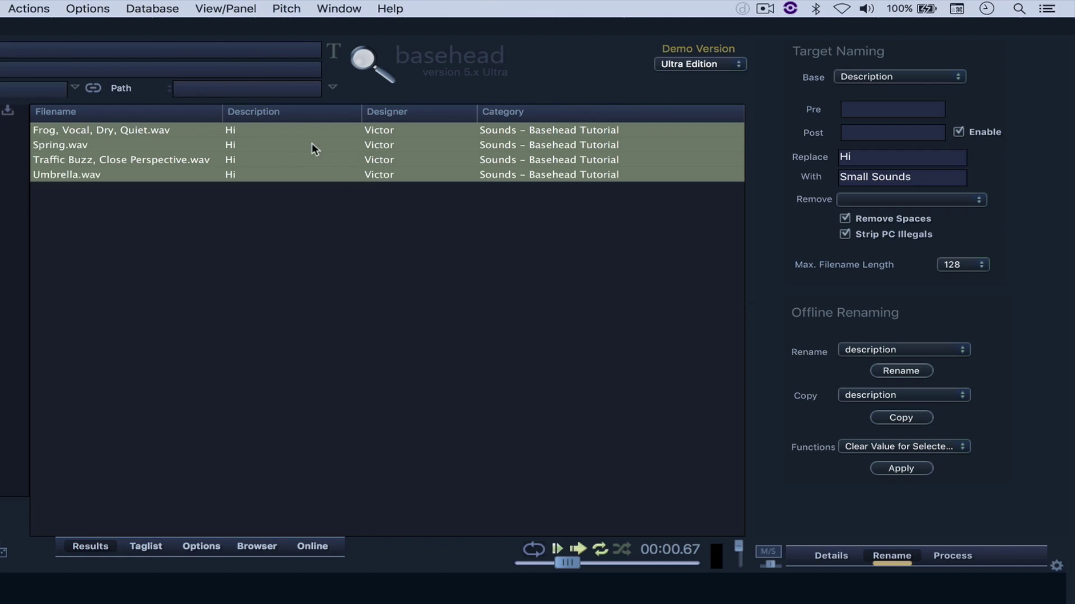
pyautogui.click(894, 371)
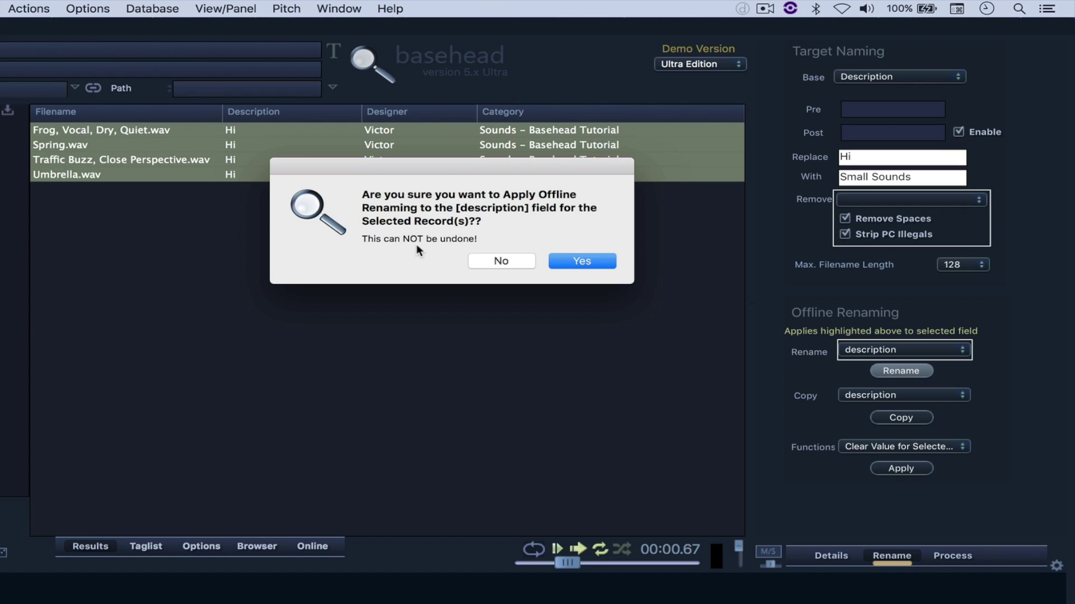
pyautogui.click(580, 261)
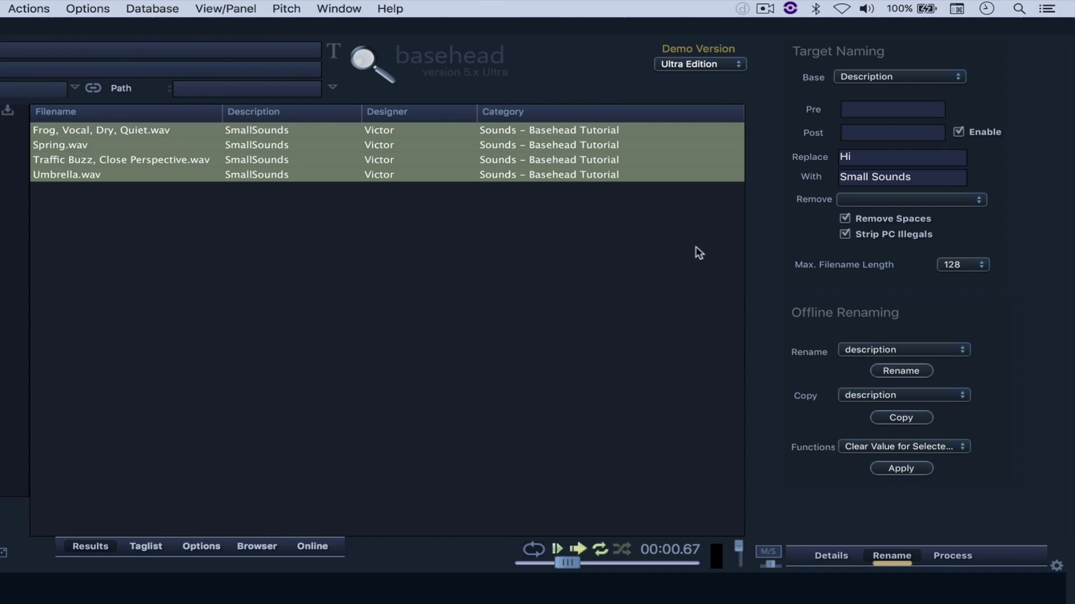
# Disable Remove Spaces and replace 'SmallSounds' with 'Sound Effects' in all four Descriptions
pyautogui.click(845, 219)
pyautogui.doubleClick(865, 159)
pyautogui.write('Small')
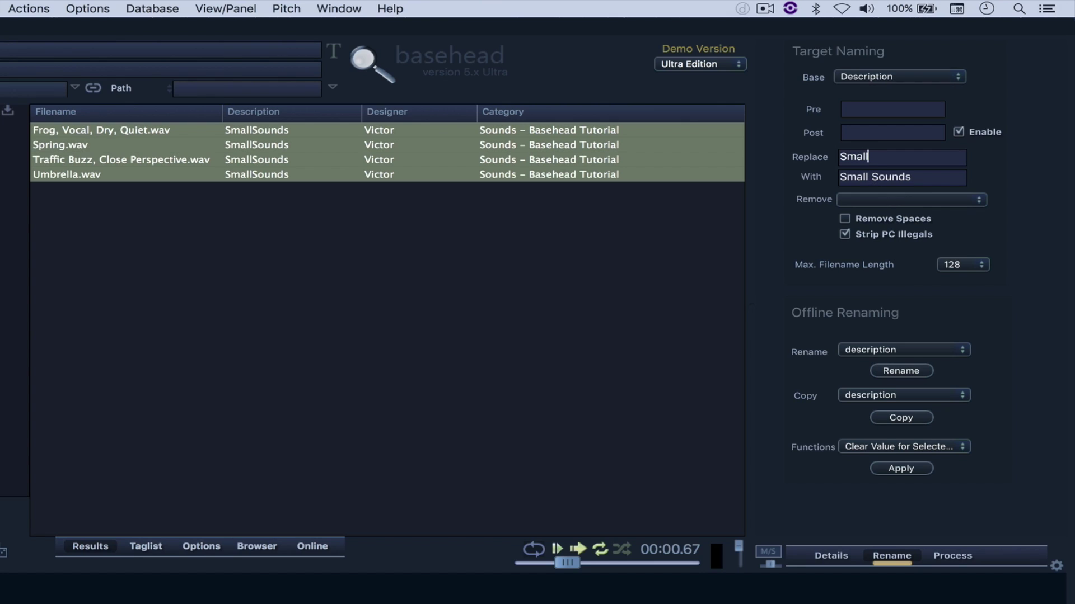
pyautogui.write('Sounds')
pyautogui.tripleClick(915, 179)
pyautogui.write('Sou')
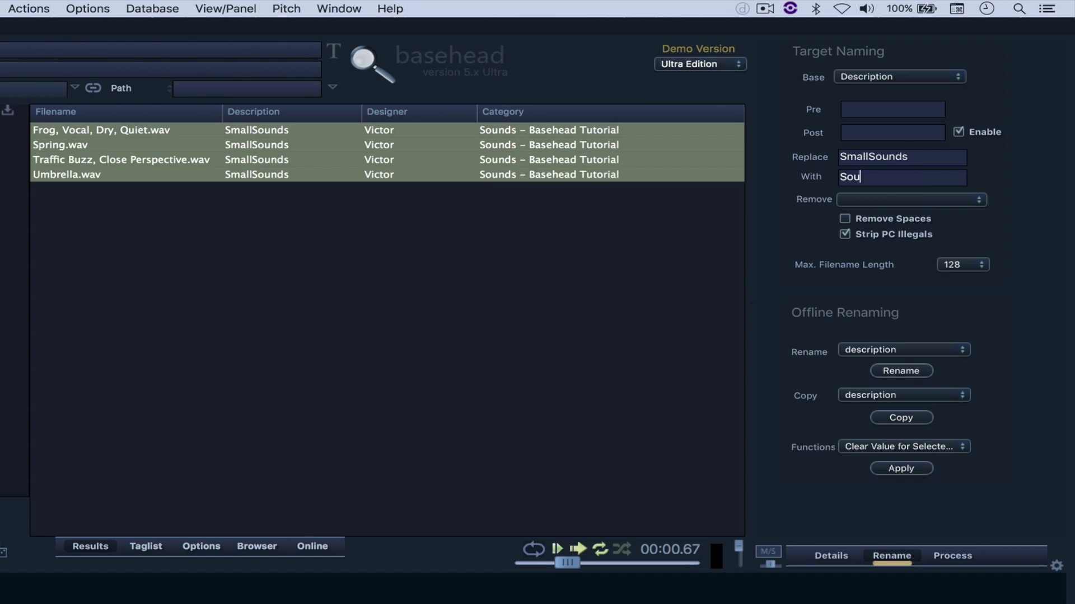
pyautogui.write('nd Effects')
pyautogui.click(914, 375)
pyautogui.click(595, 264)
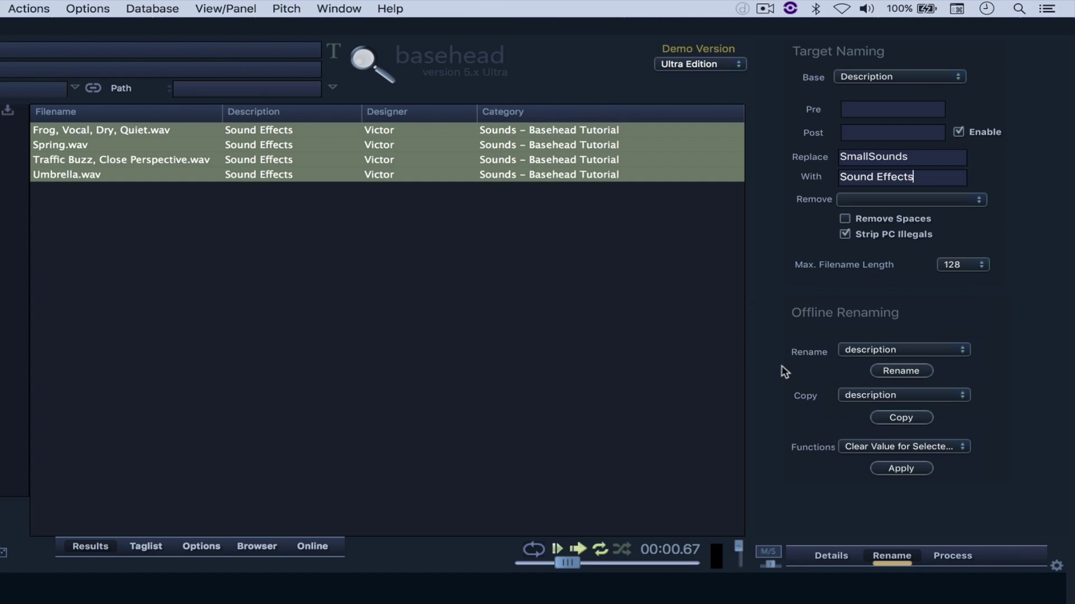
# Copy each Description into the Designer field for all four sounds, confirming Yes
pyautogui.click(847, 352)
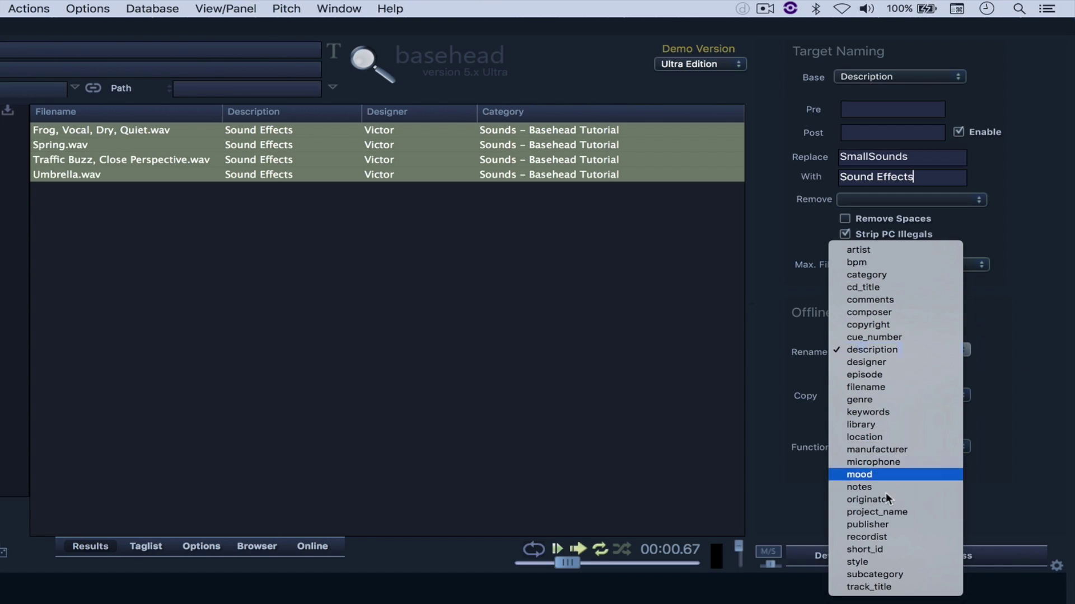
pyautogui.click(814, 364)
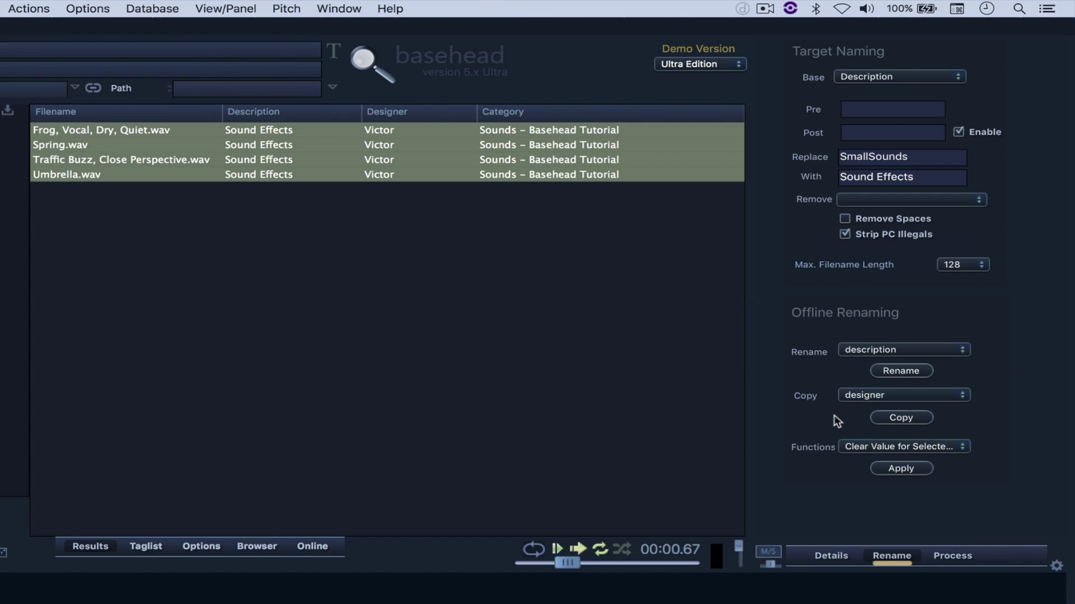
pyautogui.click(891, 419)
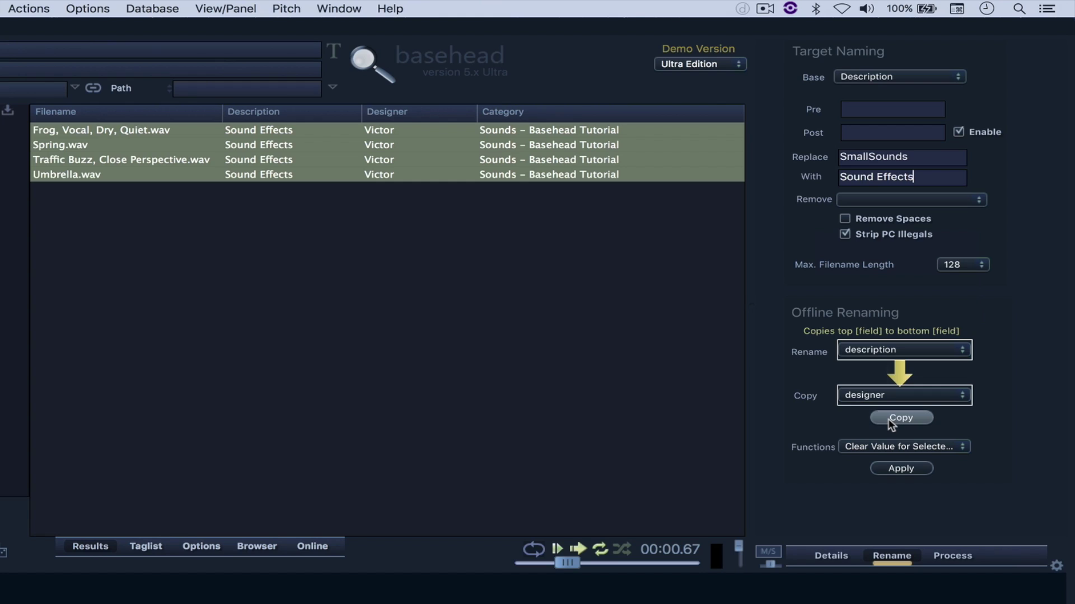
pyautogui.click(579, 260)
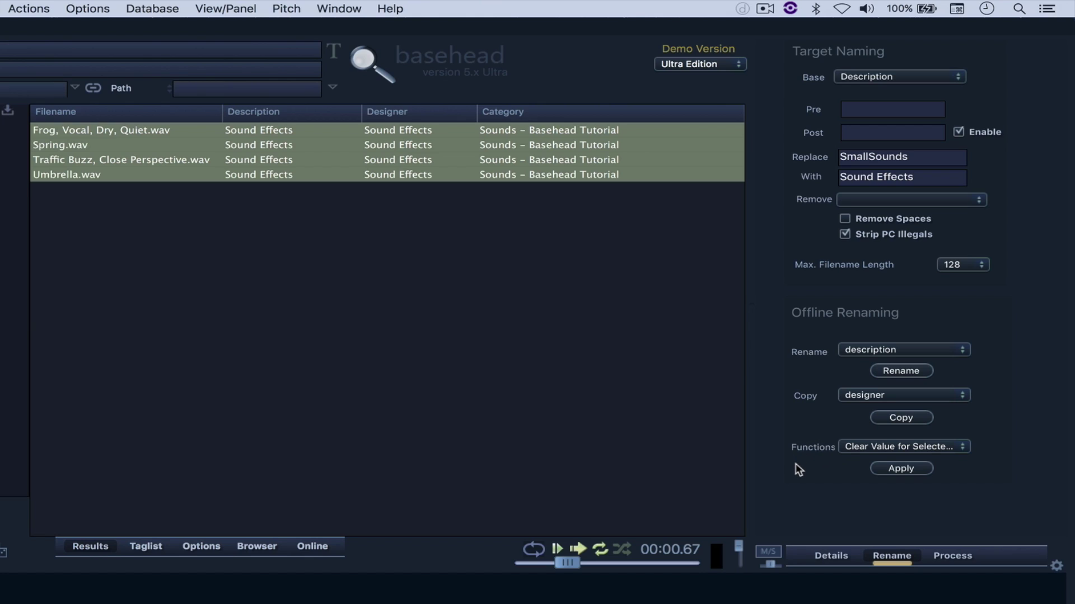
# Clear the Description of all four sounds with Clear Value for Selected Field
pyautogui.click(853, 449)
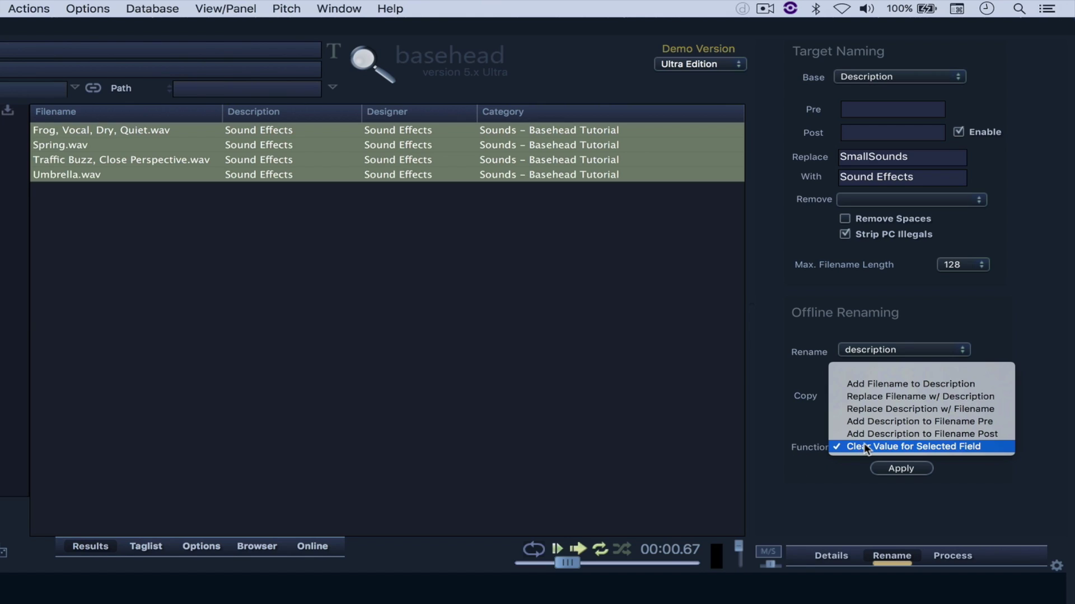
pyautogui.click(972, 446)
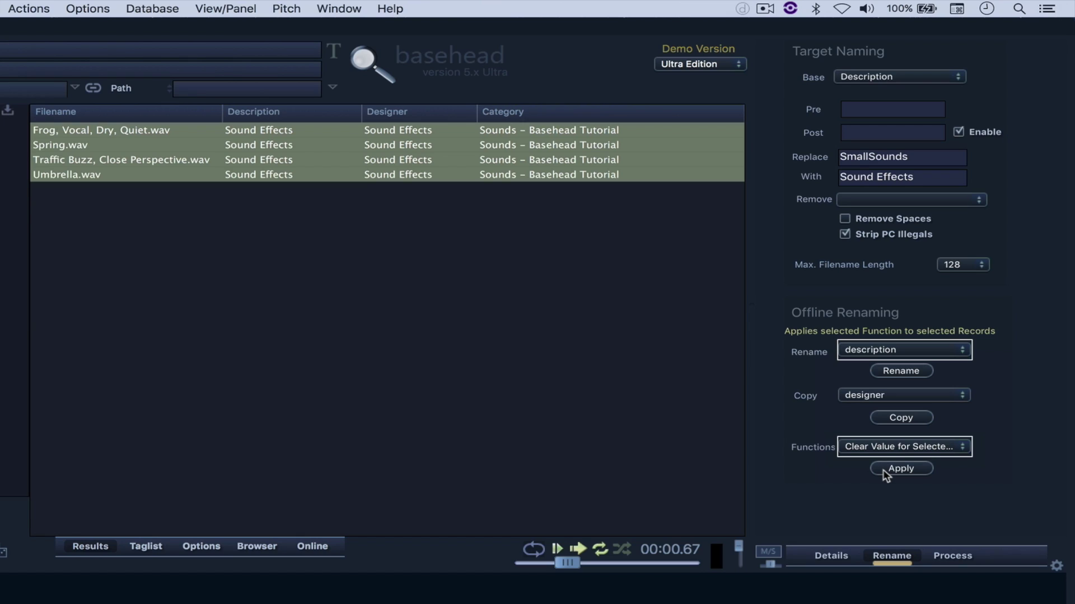
pyautogui.click(883, 469)
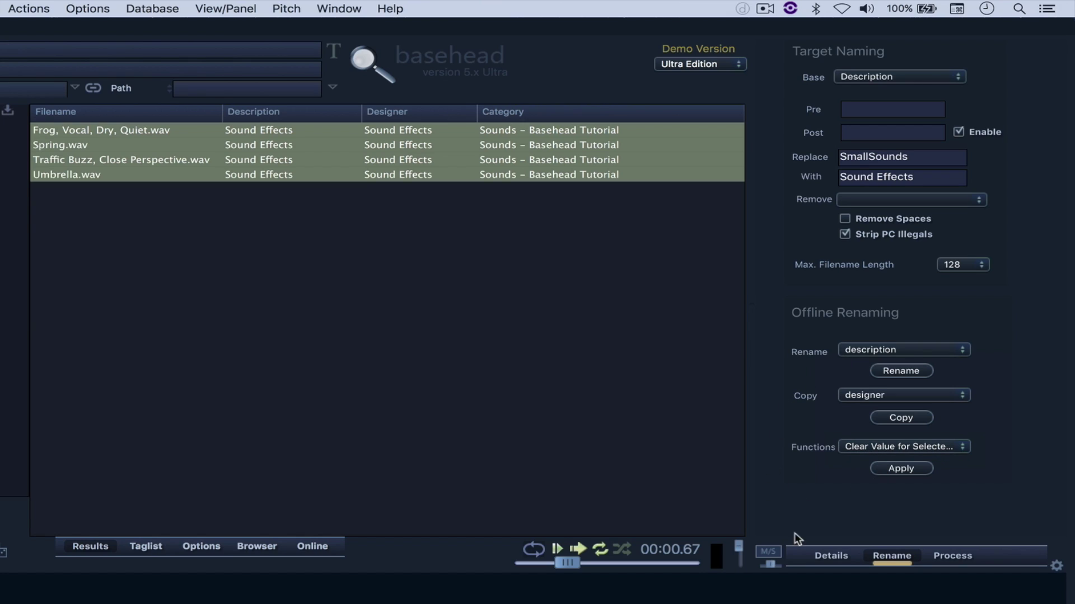
pyautogui.click(898, 469)
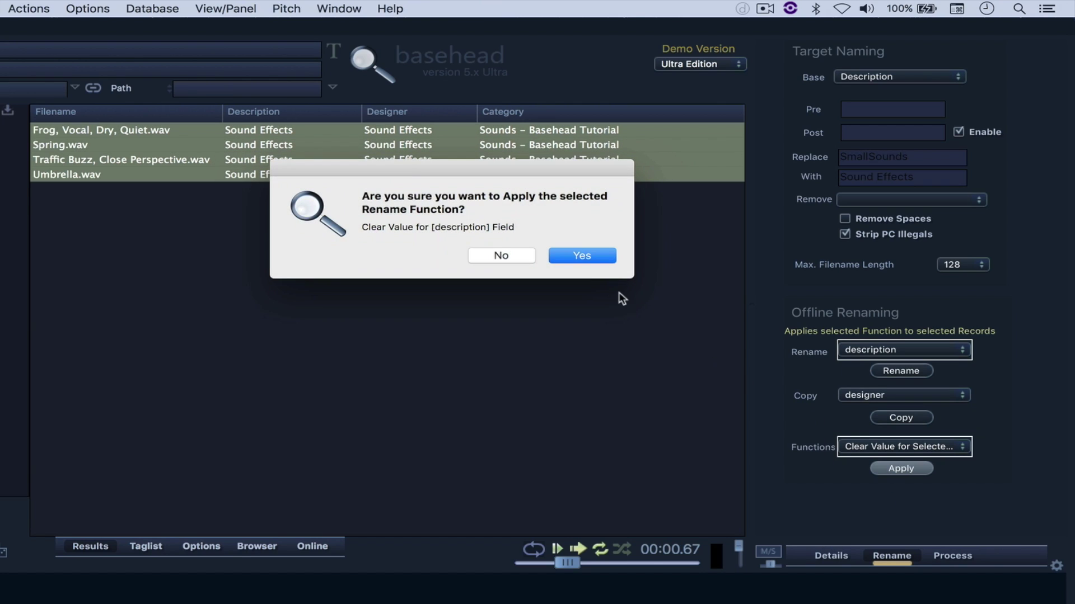
pyautogui.click(589, 256)
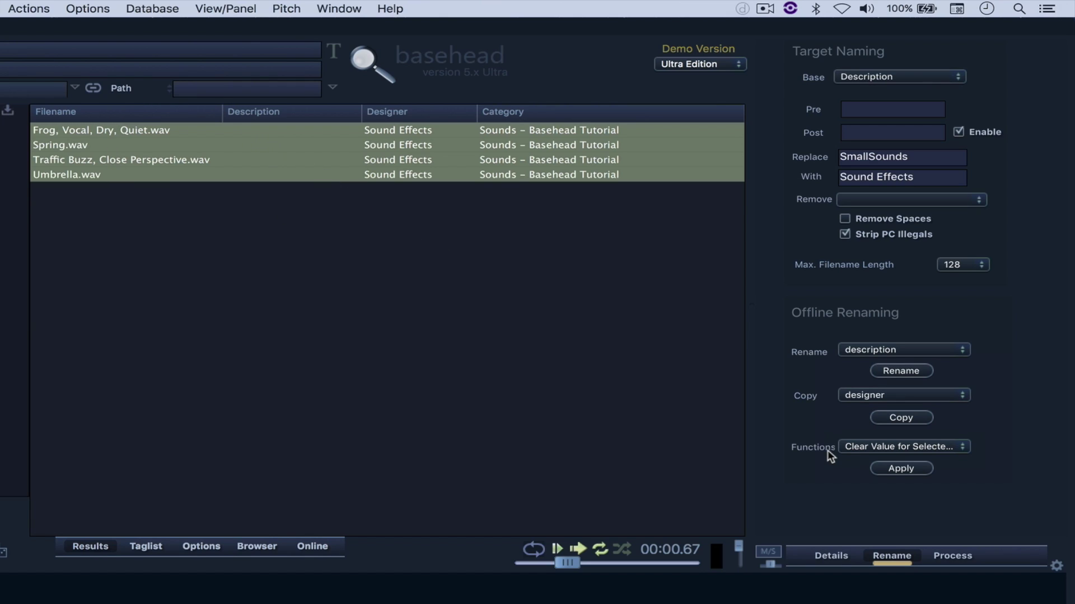
# Fill each Description with its filename using Replace Description w/ Filename
pyautogui.click(865, 448)
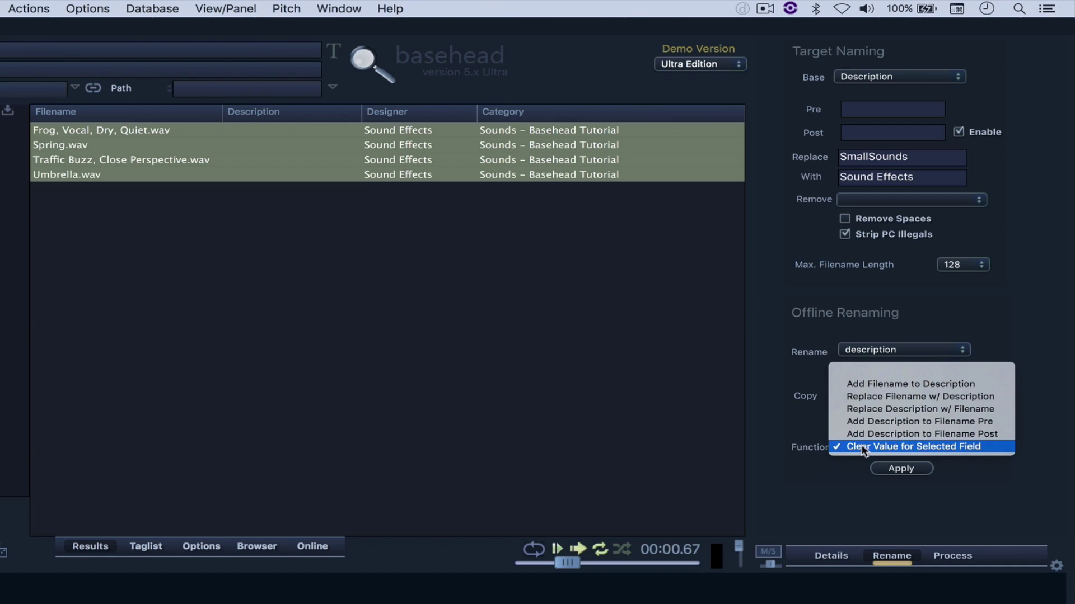
pyautogui.click(870, 411)
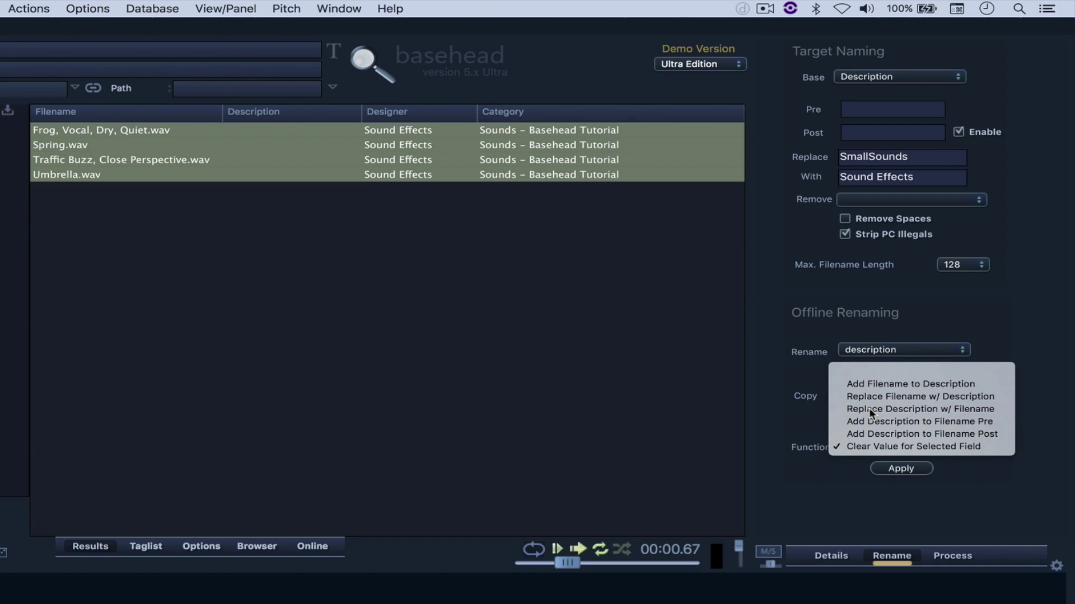
pyautogui.click(894, 470)
pyautogui.click(592, 259)
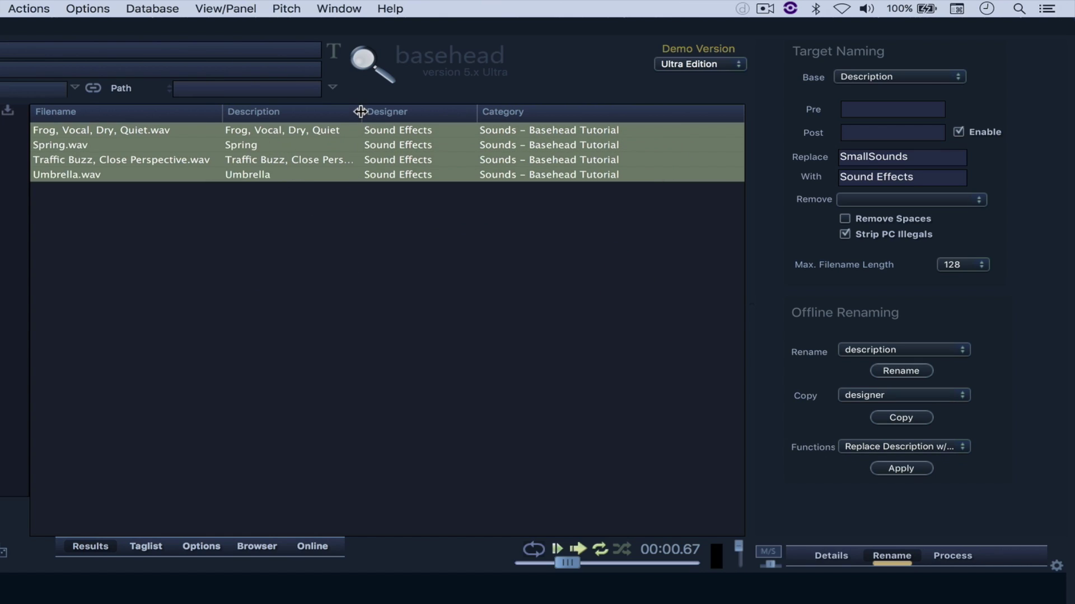
# Widen the Description column and target the Category field for renaming
pyautogui.moveTo(361, 111); pyautogui.dragTo(418, 112)
pyautogui.click(846, 350)
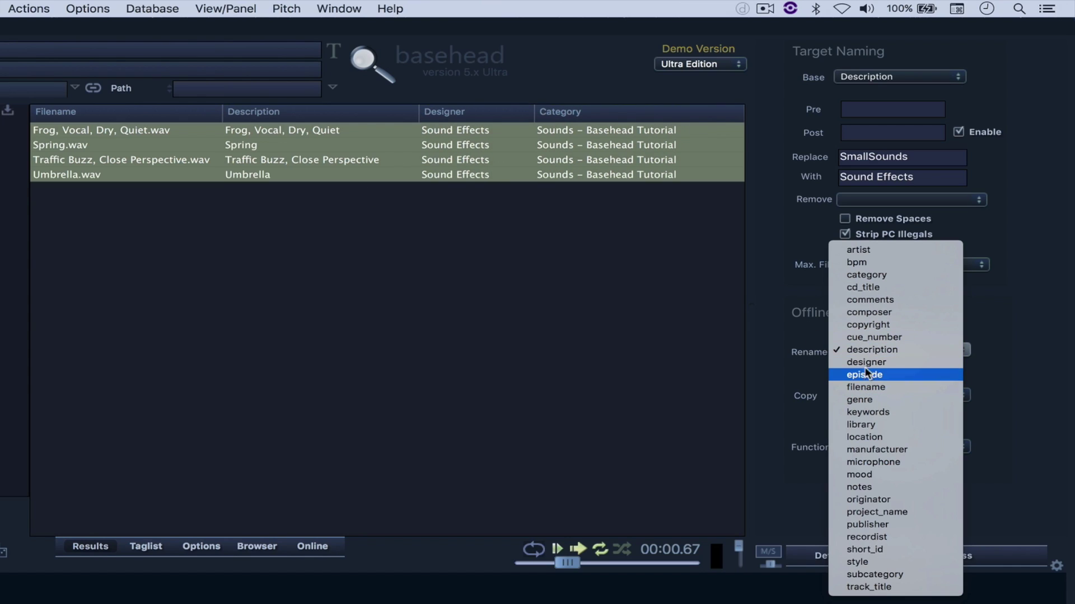
pyautogui.click(858, 274)
# Replace 'Sounds -Basehead Tutorial' with 'Household' in all four sounds' Category
pyautogui.doubleClick(910, 151)
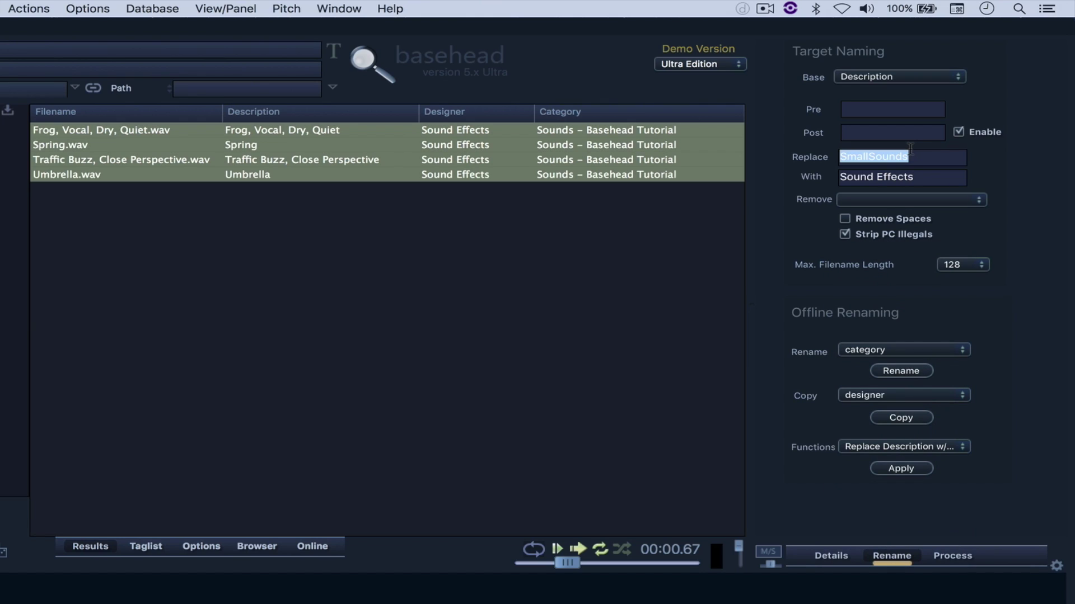
pyautogui.write('Sounds -')
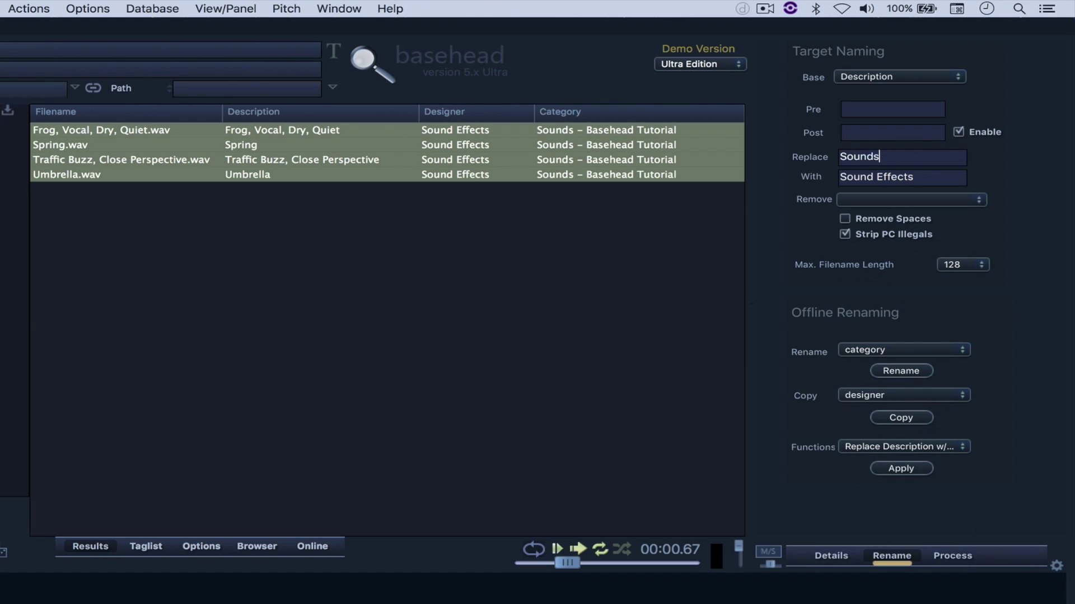
pyautogui.write('Basehead Tuto')
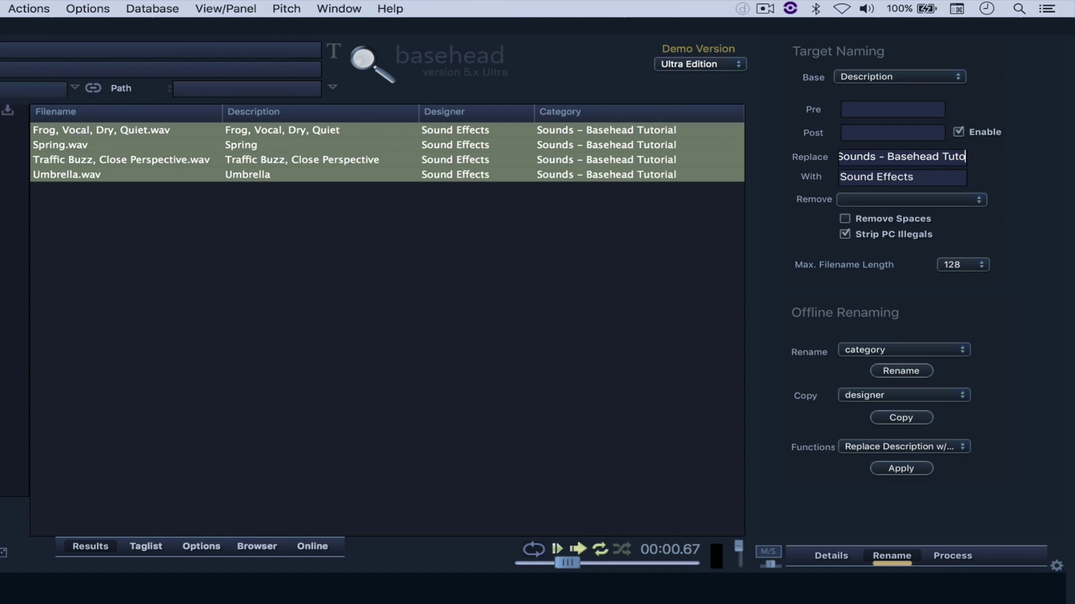
pyautogui.write('rial')
pyautogui.press('Tab')
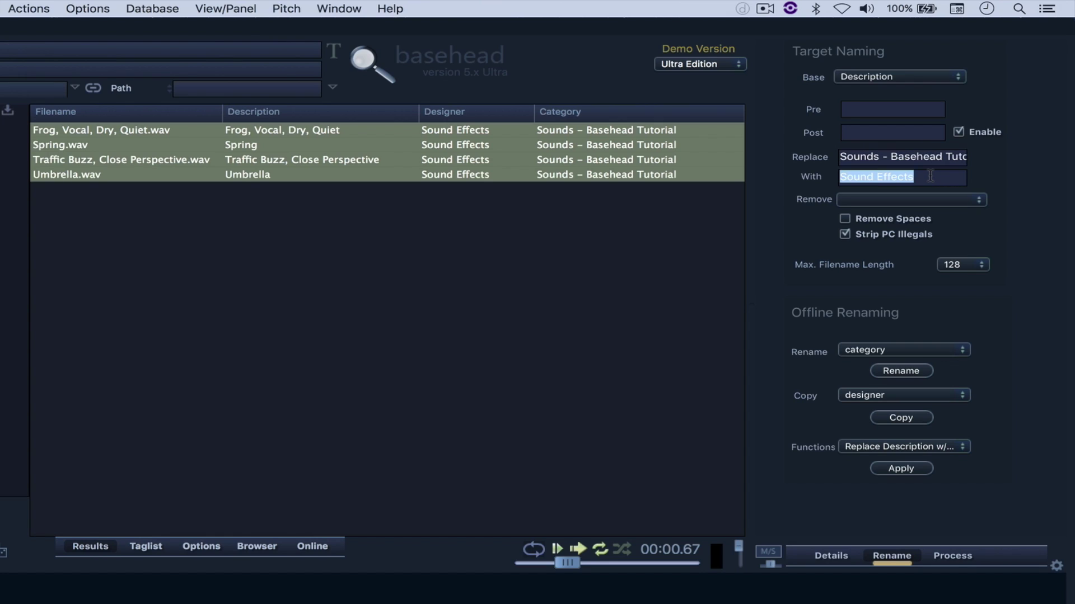
pyautogui.write('Household')
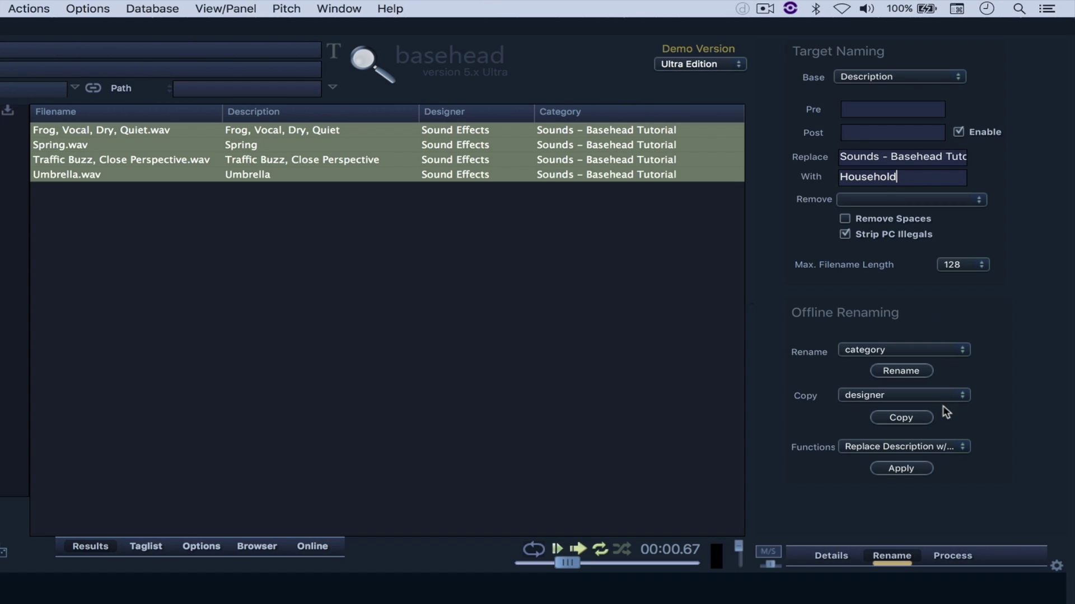
pyautogui.click(898, 372)
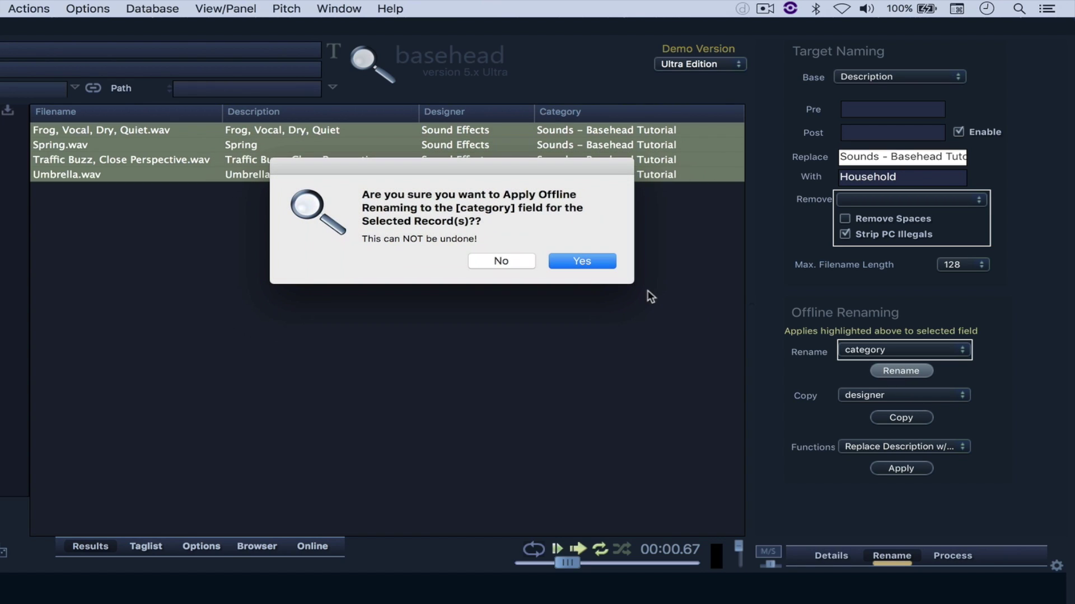
pyautogui.click(591, 267)
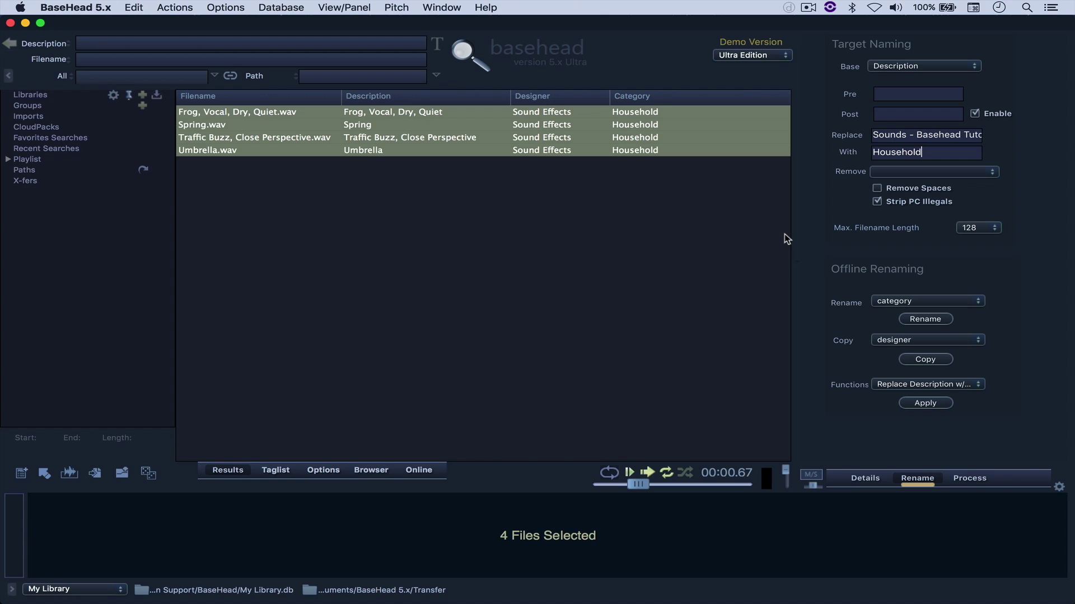
# Launch BaseHead 4.x from Spotlight and check its About version information
pyautogui.click(1027, 8)
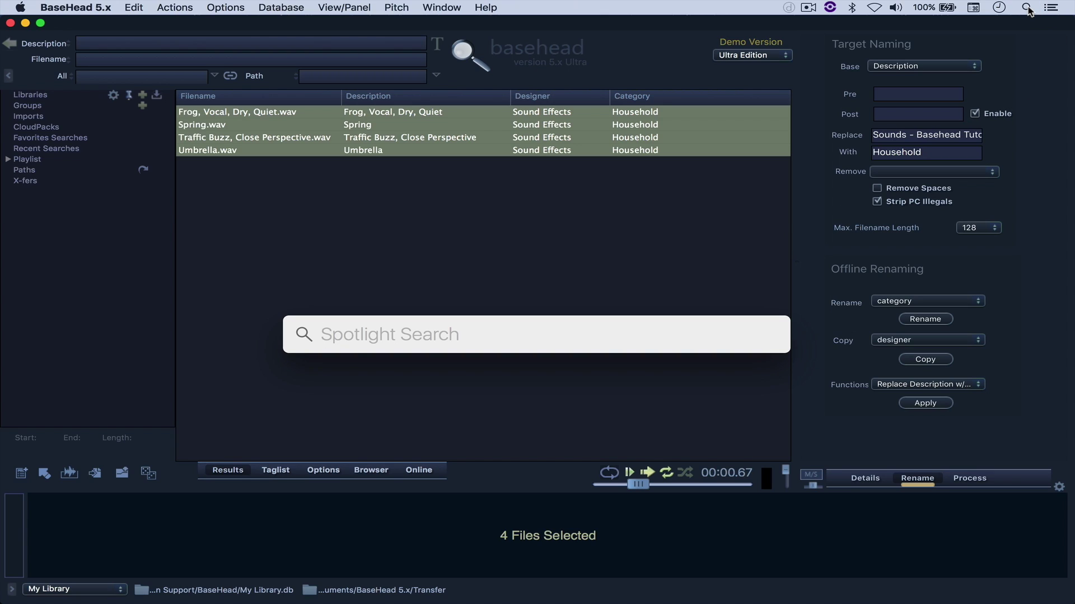
pyautogui.write('basehe')
pyautogui.press('Return')
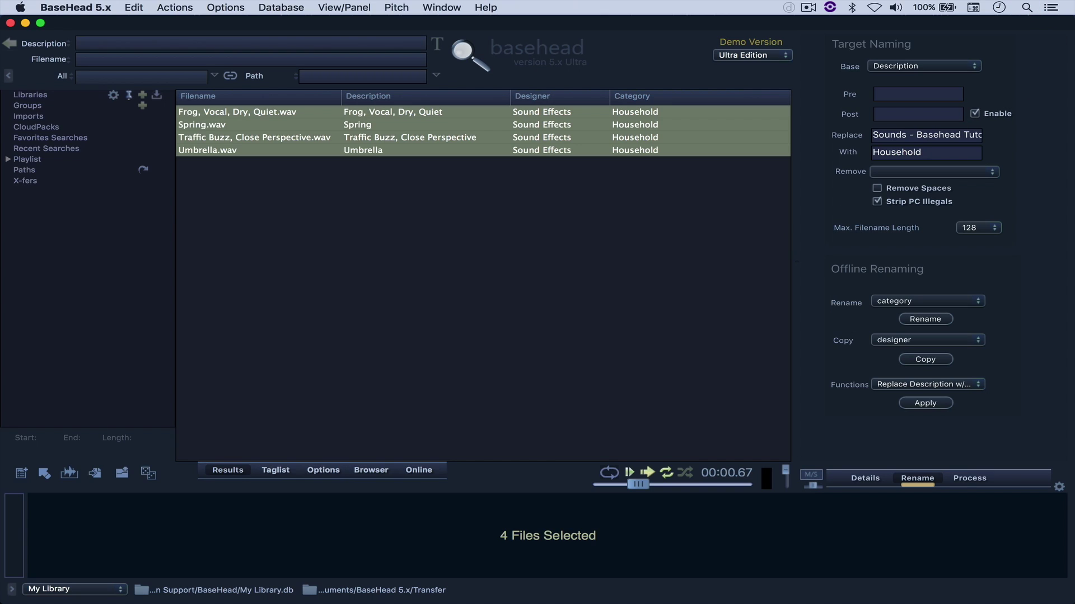
pyautogui.click(93, 8)
pyautogui.click(95, 26)
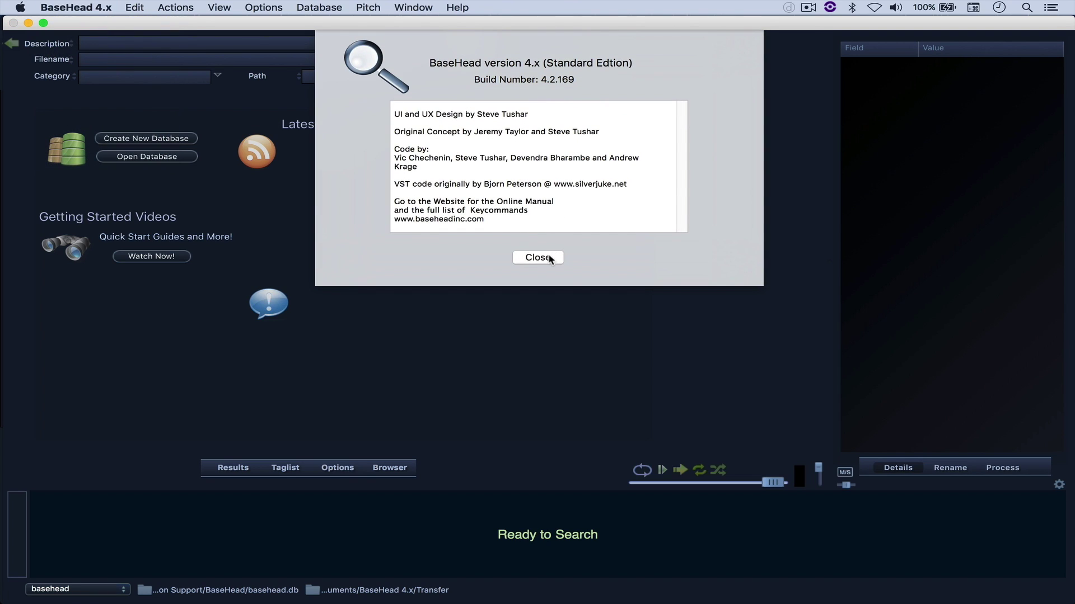
pyautogui.click(537, 258)
# Create a new database named My Library 2 and show its empty Results list
pyautogui.click(309, 10)
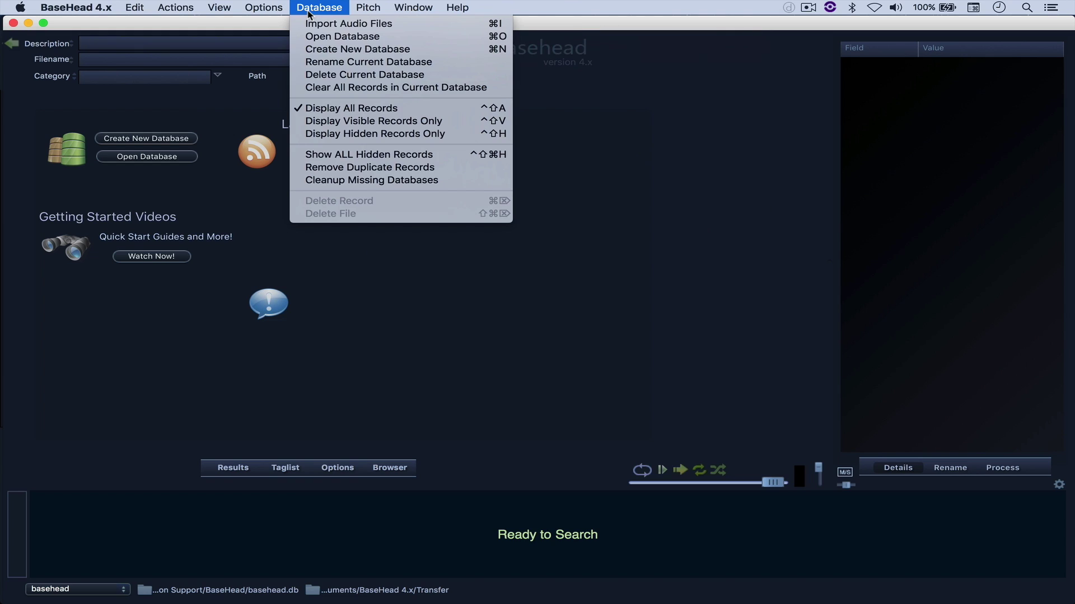
pyautogui.click(331, 51)
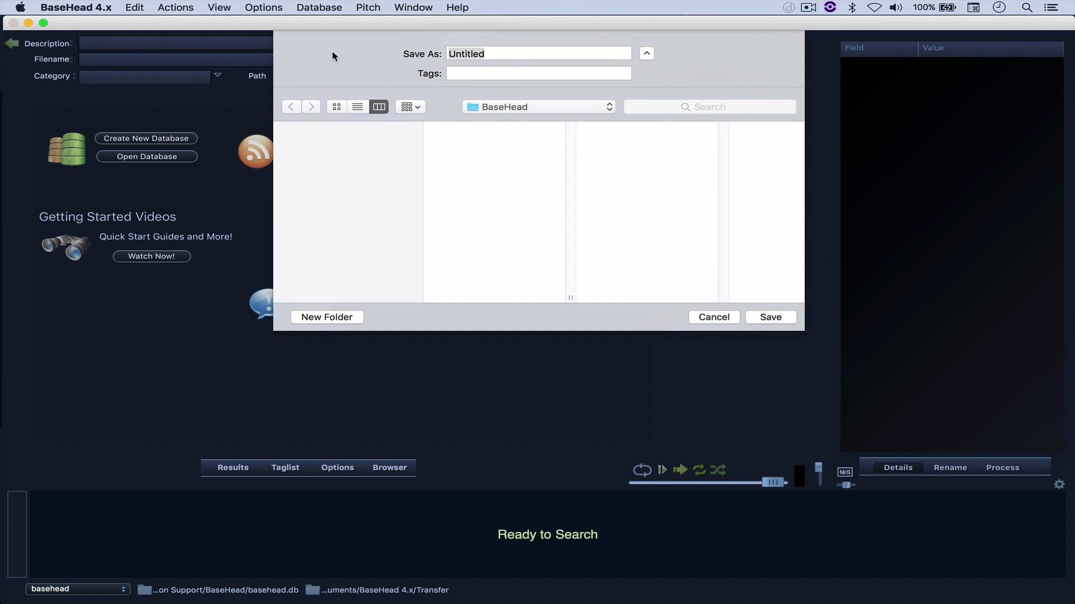
pyautogui.write('My Lb')
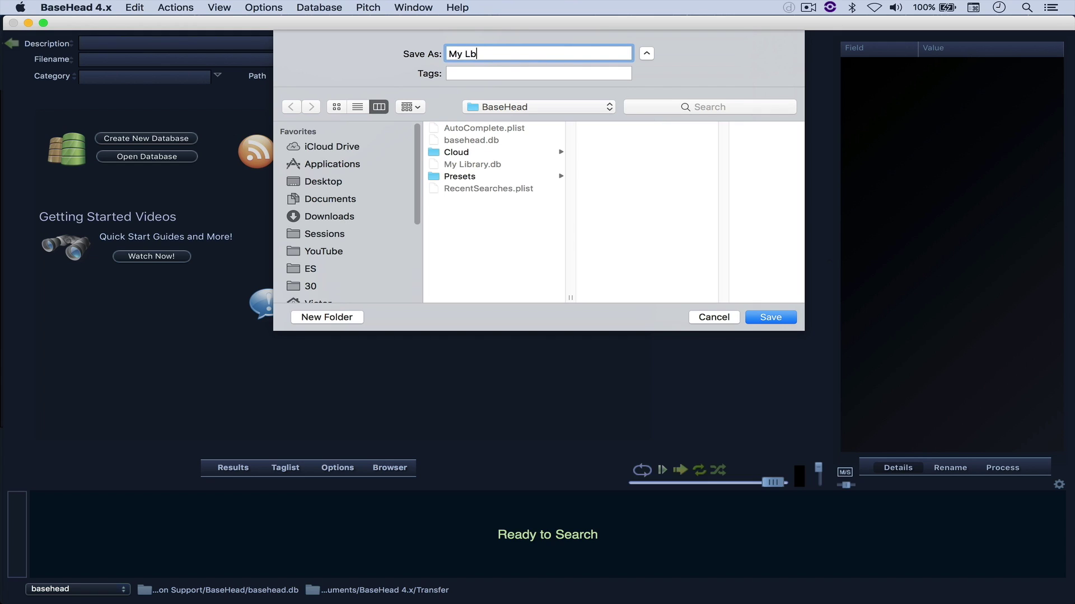
pyautogui.press('BackSpace')
pyautogui.write('ibrary 2')
pyautogui.press('Return')
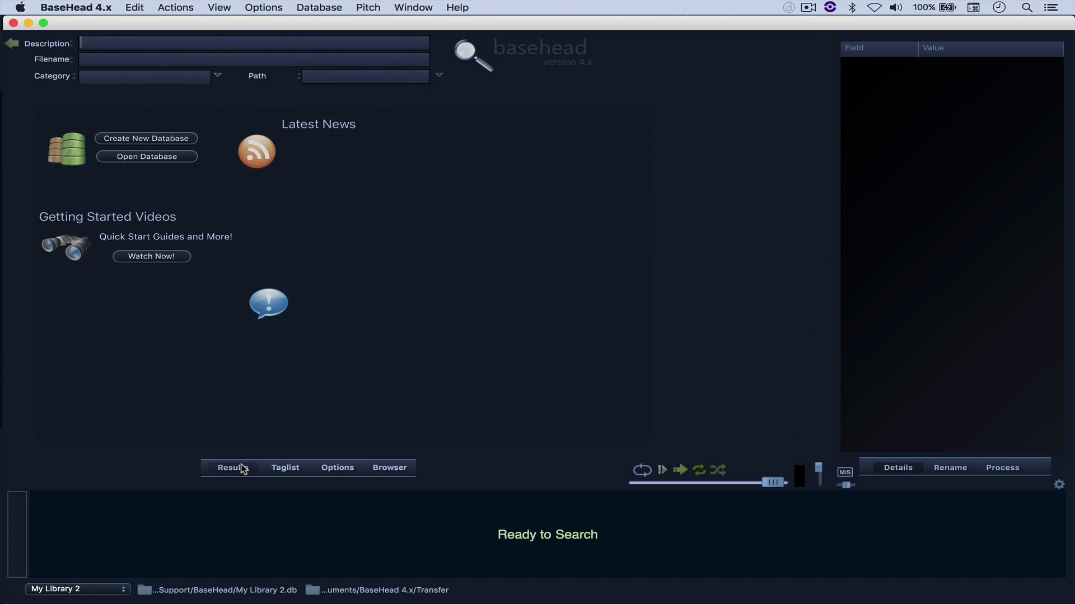
pyautogui.click(235, 467)
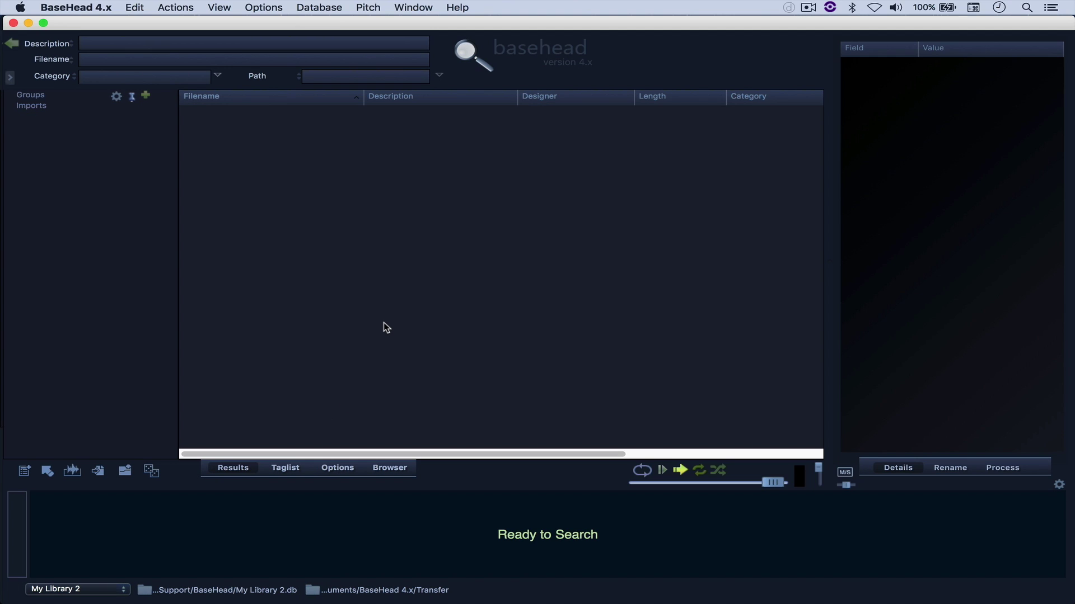
# Import the four tutorial WAV files from Finder into BaseHead 4.x's My Library 2
pyautogui.press('super+Tab')
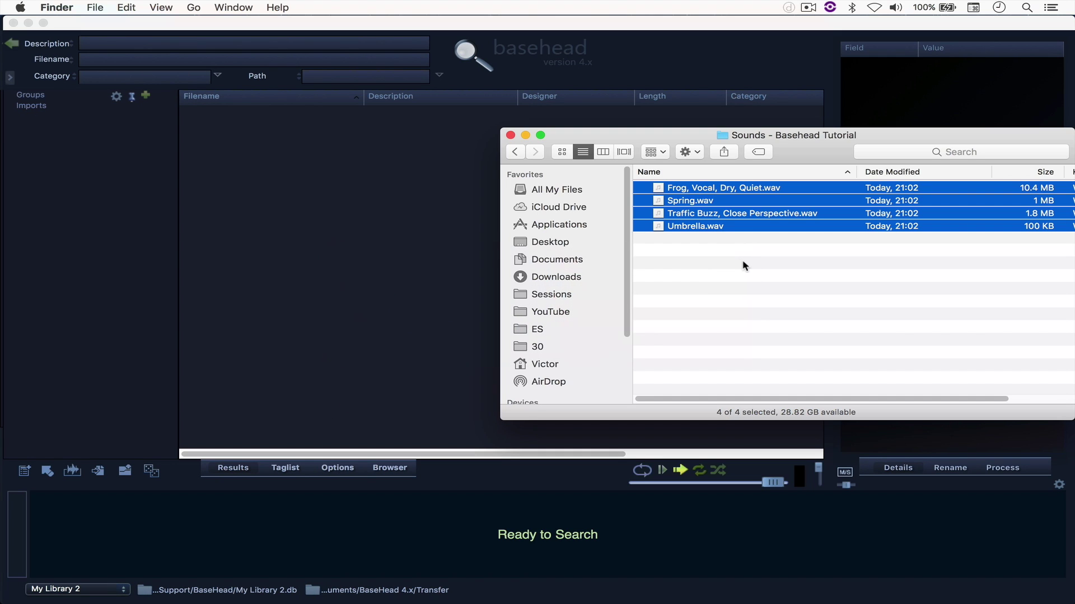
pyautogui.moveTo(676, 195); pyautogui.dragTo(397, 207)
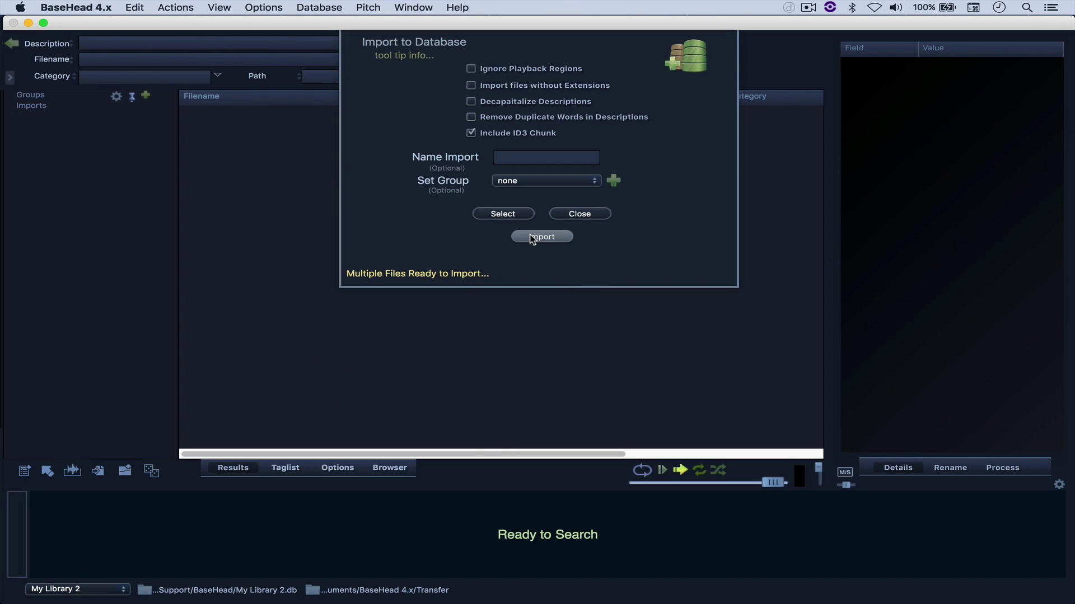
pyautogui.click(538, 238)
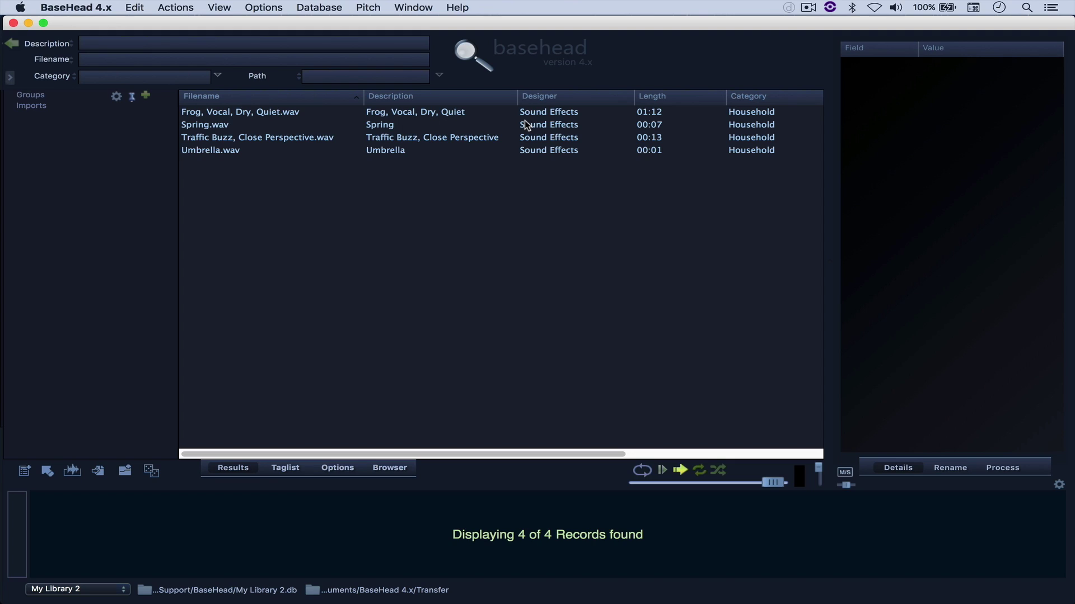
# Check Spring.wav's Designer and Description fields, then show the Rename options
pyautogui.click(484, 124)
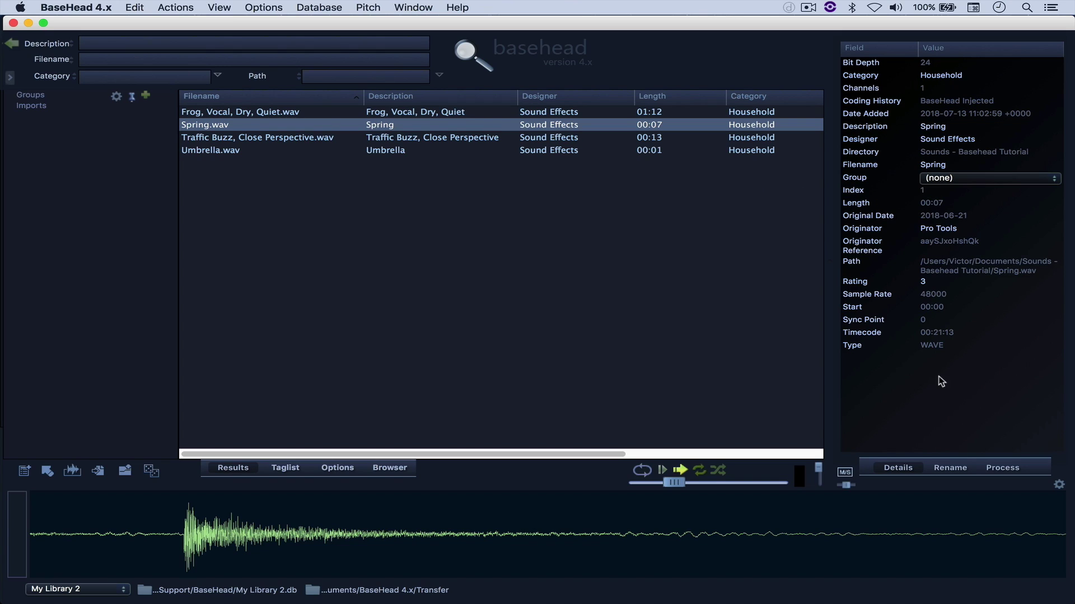
pyautogui.click(942, 140)
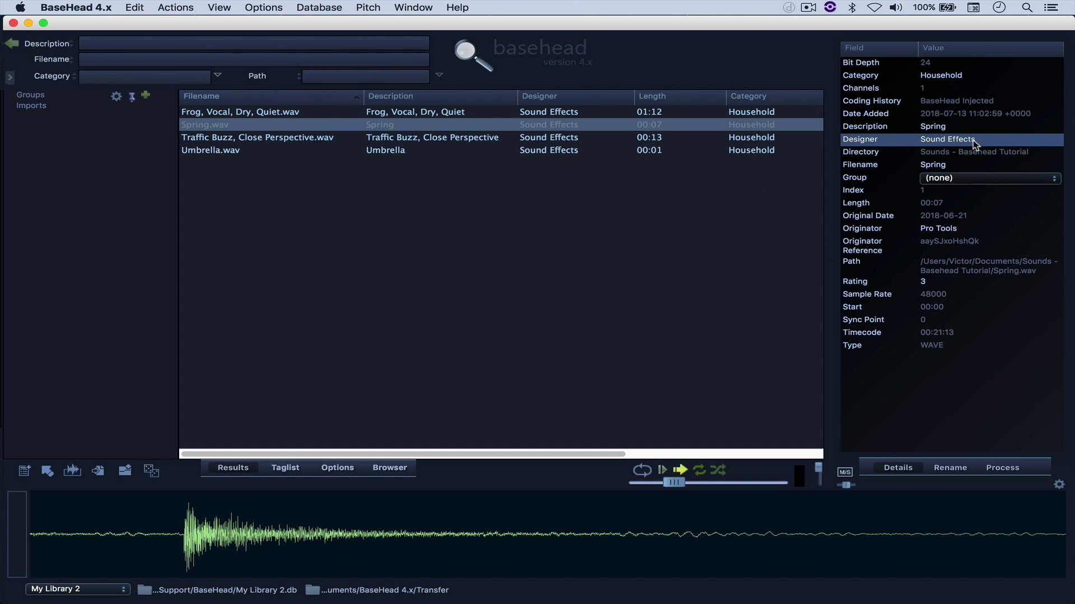
pyautogui.click(928, 128)
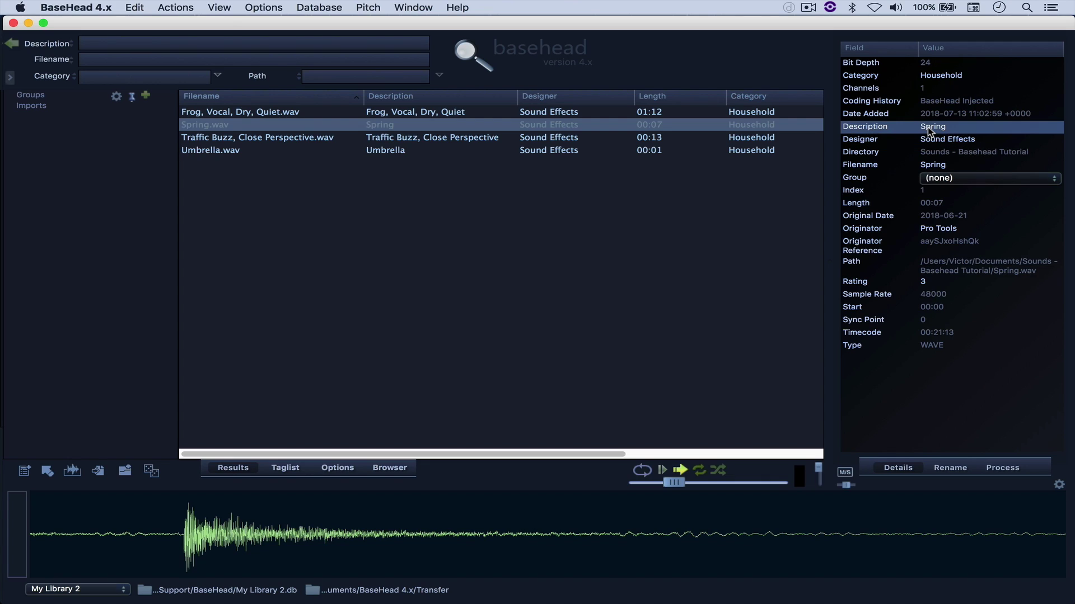
pyautogui.press('super+r')
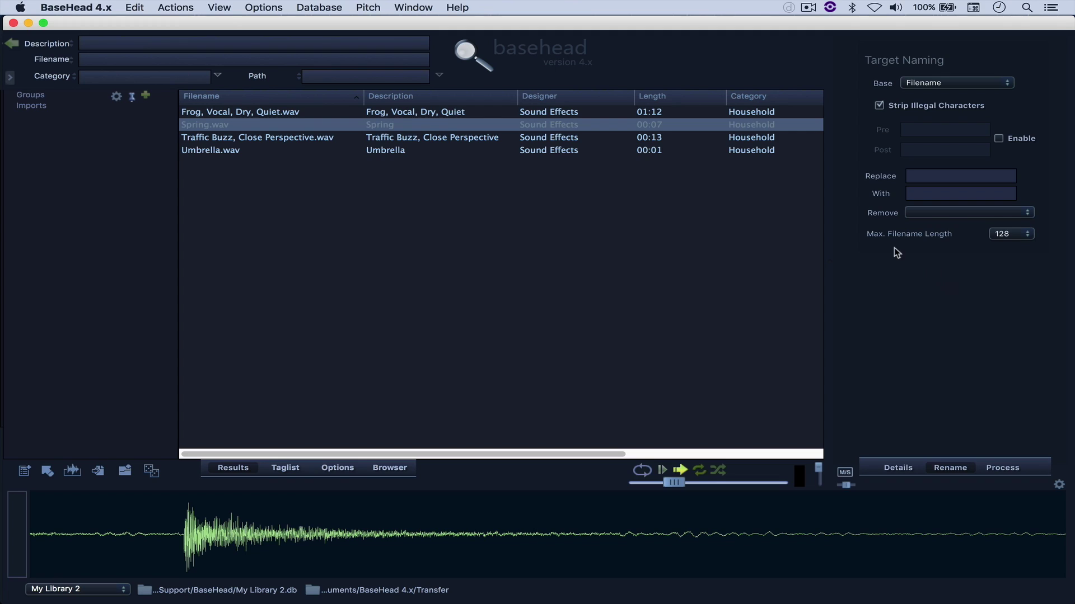
# Change the Frog sound's description to 'Hello again' and inject it into the file
pyautogui.rightClick(402, 114)
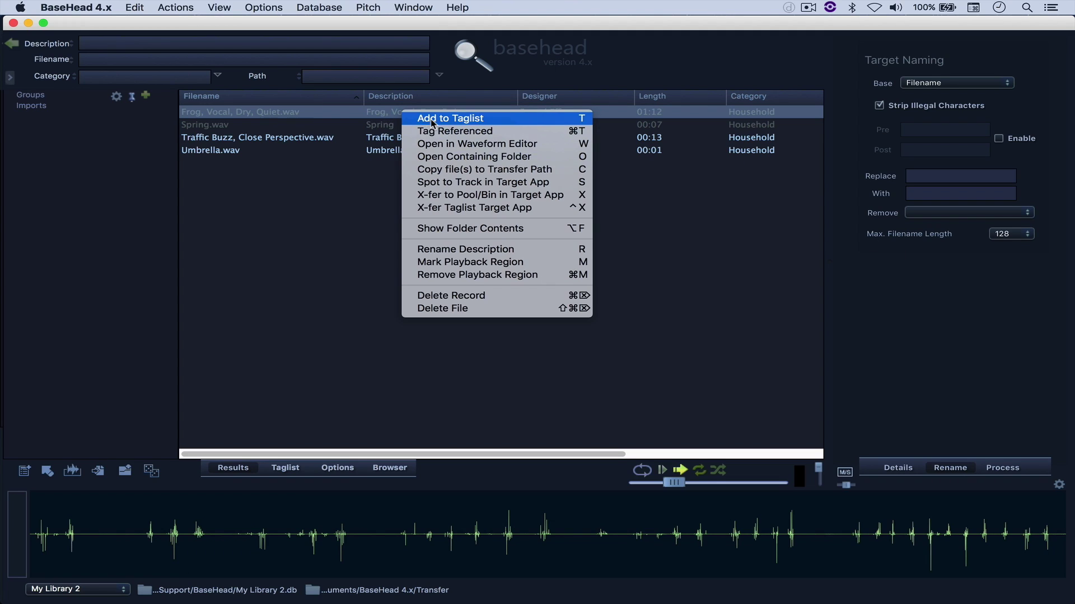
pyautogui.click(448, 249)
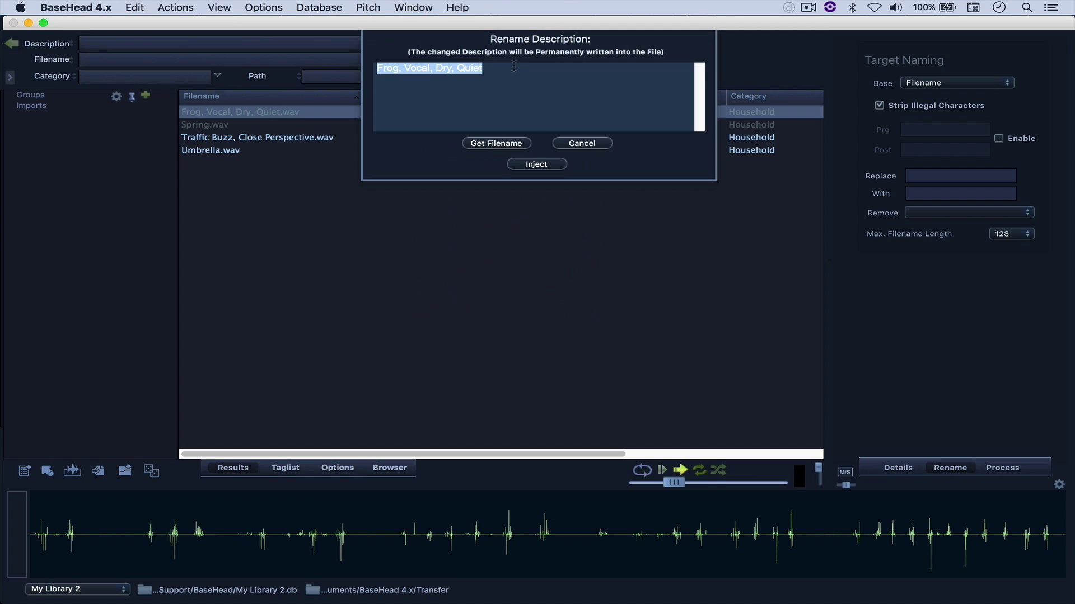
pyautogui.write('Hello again')
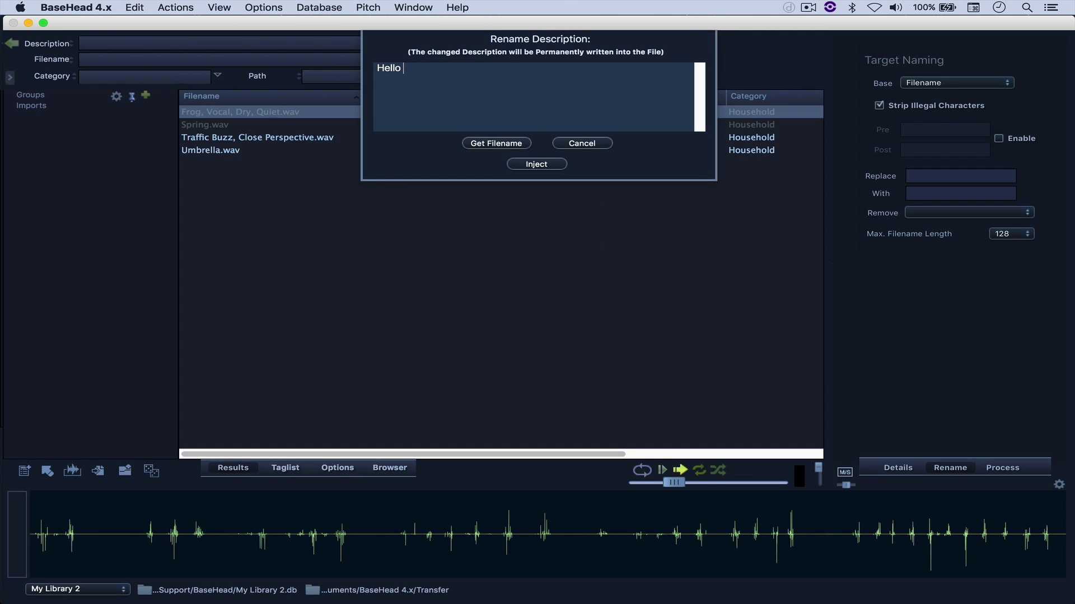
pyautogui.click(557, 164)
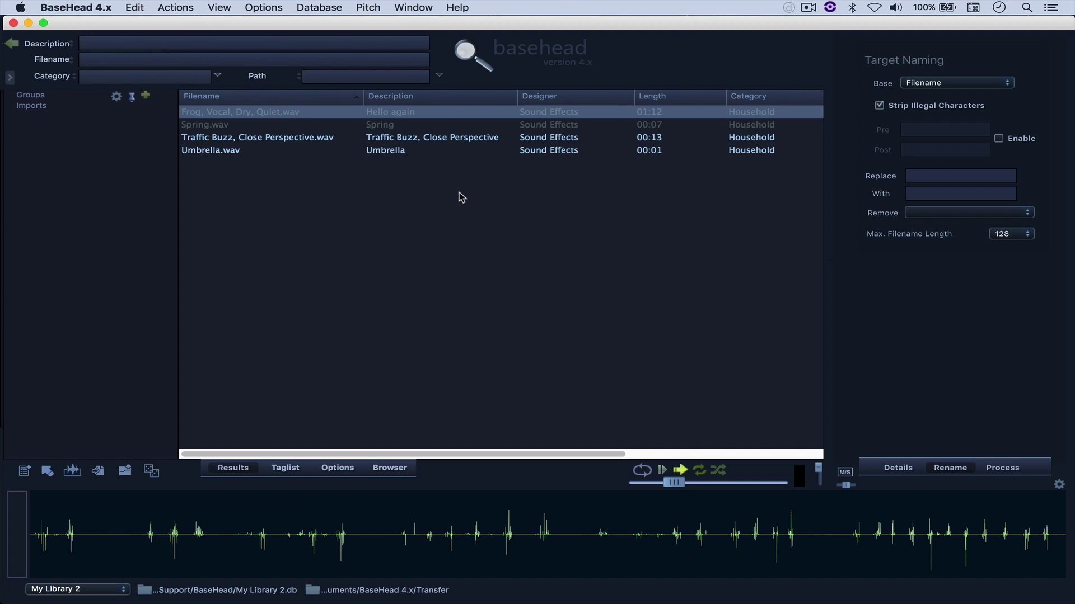
pyautogui.click(913, 176)
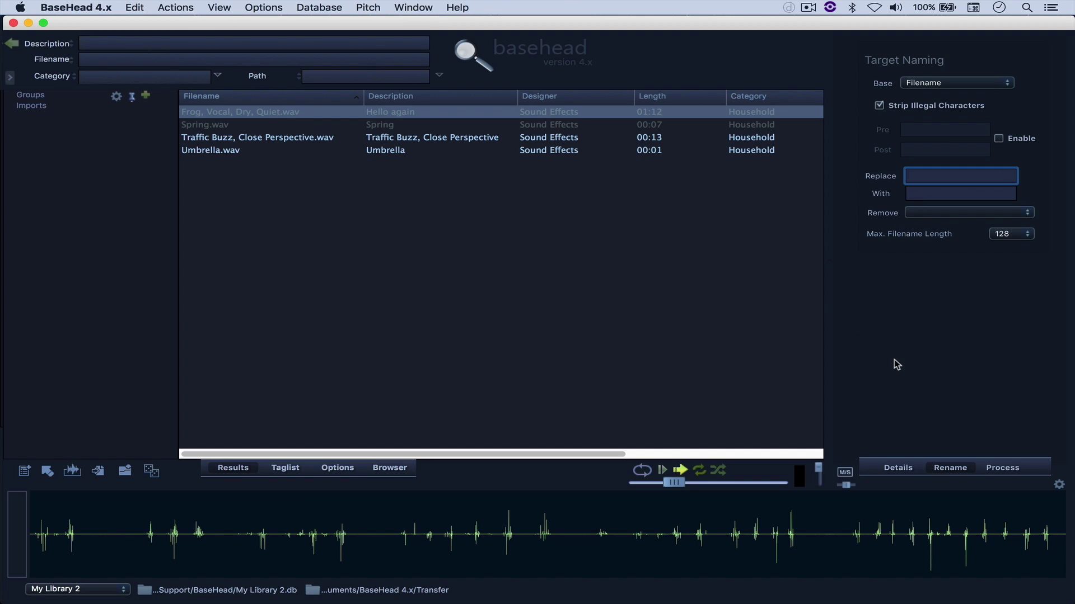
pyautogui.press('super+Tab')
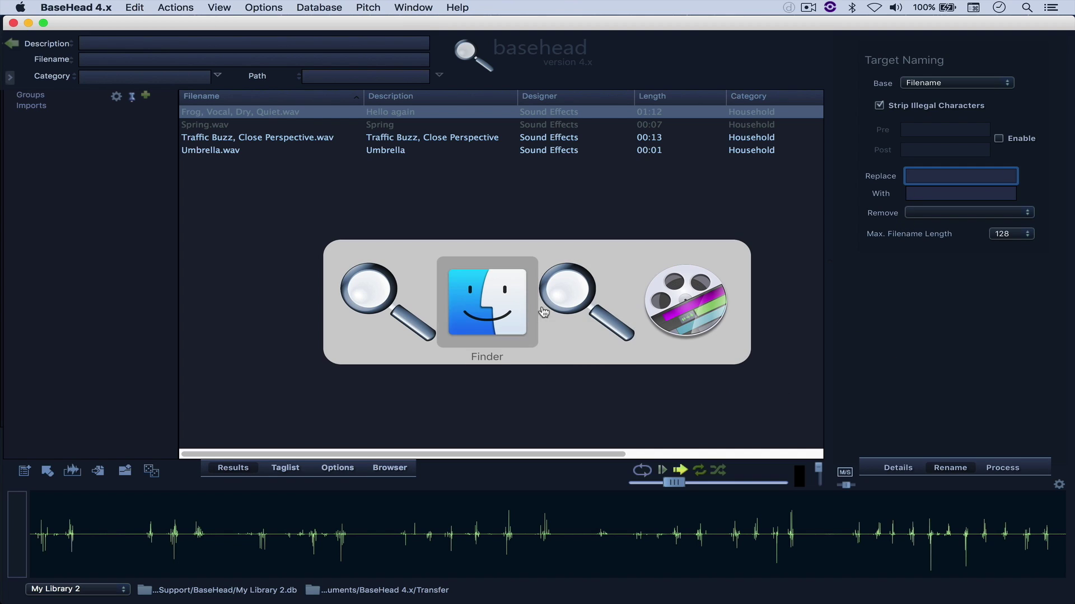
# In BaseHead 5.x, delete the Frog, Vocal, Dry, Quiet.wav record from the library
pyautogui.click(570, 316)
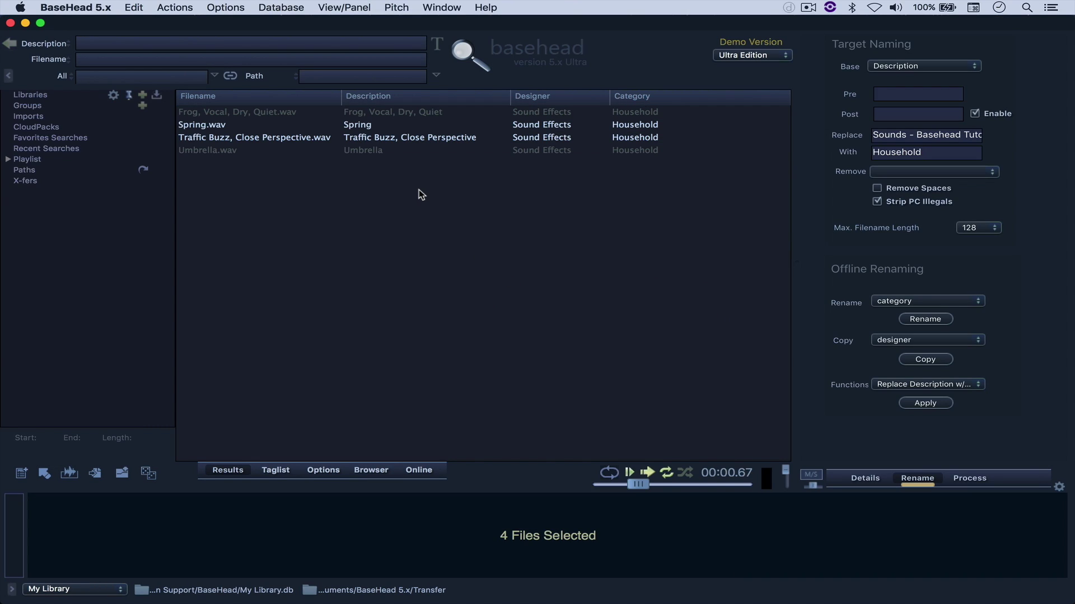
pyautogui.click(269, 112)
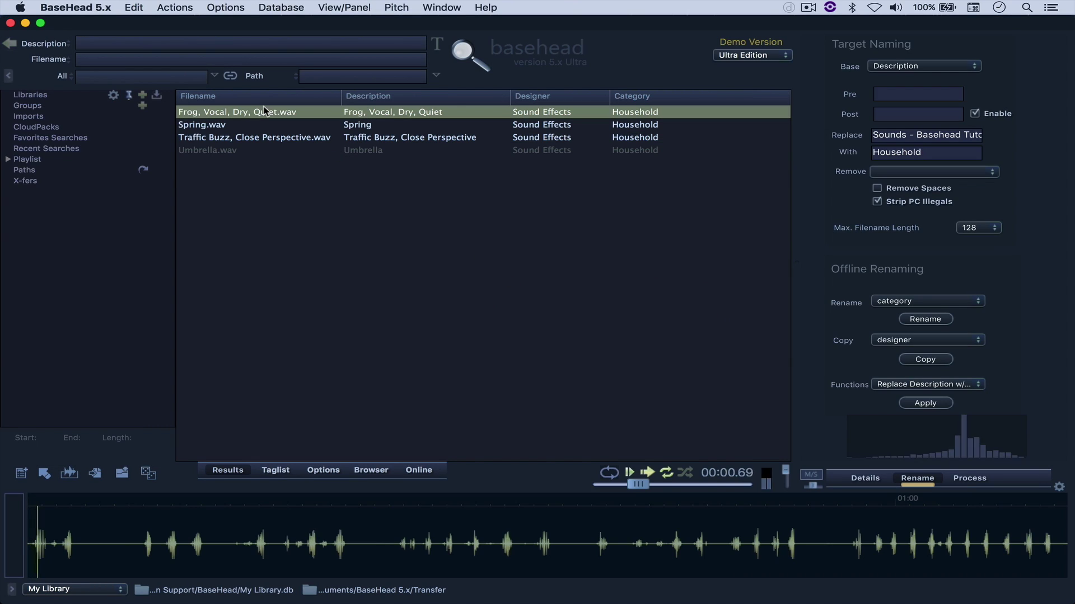
pyautogui.rightClick(267, 107)
pyautogui.click(333, 277)
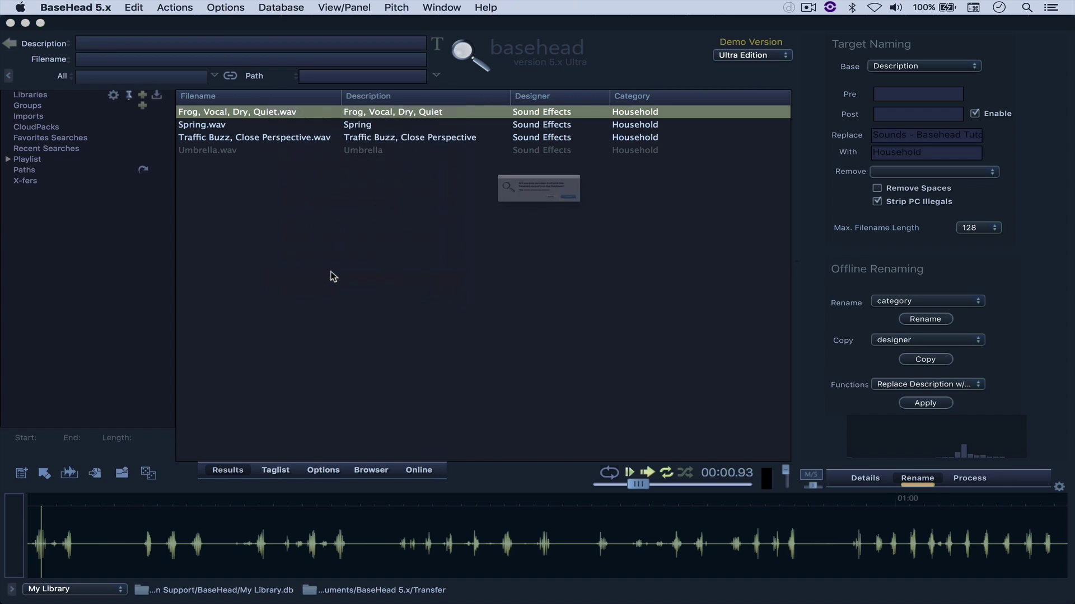
pyautogui.press('Return')
# Re-import the Frog file from the Sounds folder in Finder
pyautogui.press('super+Tab')
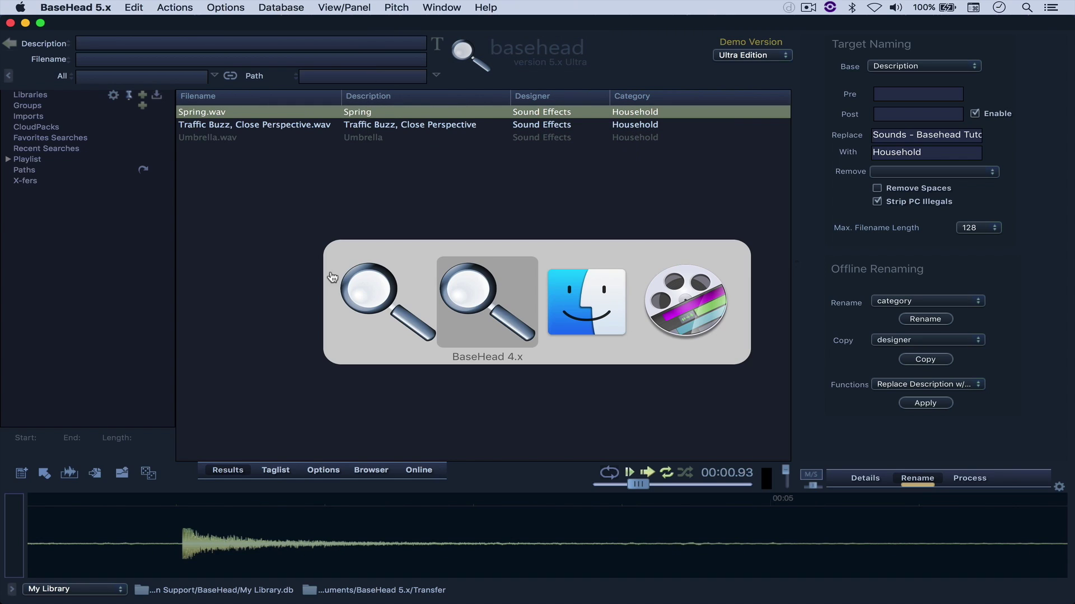
pyautogui.click(554, 307)
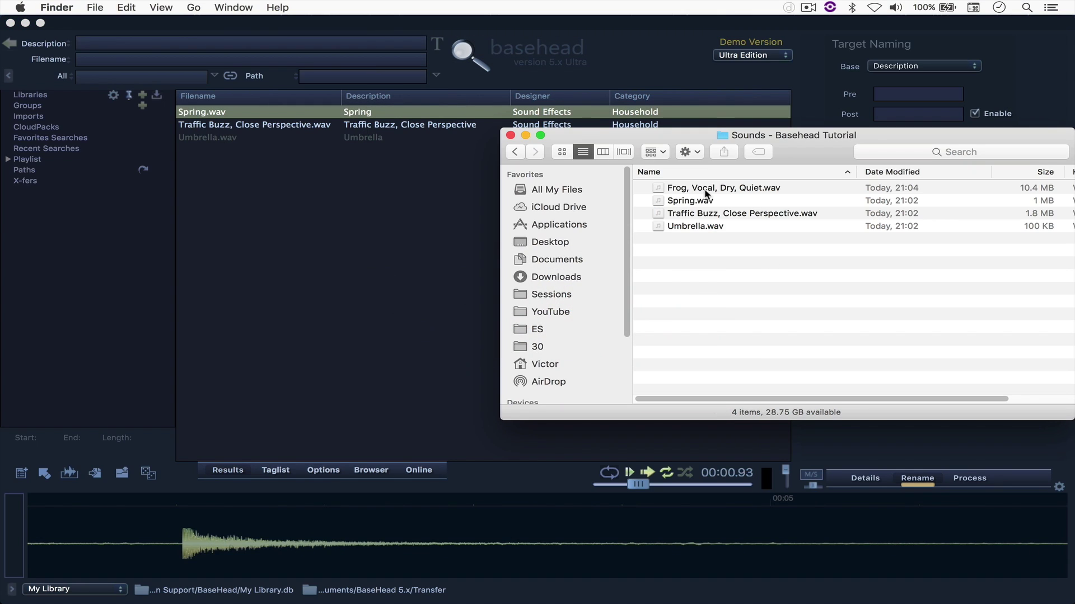
pyautogui.moveTo(707, 194); pyautogui.dragTo(364, 215)
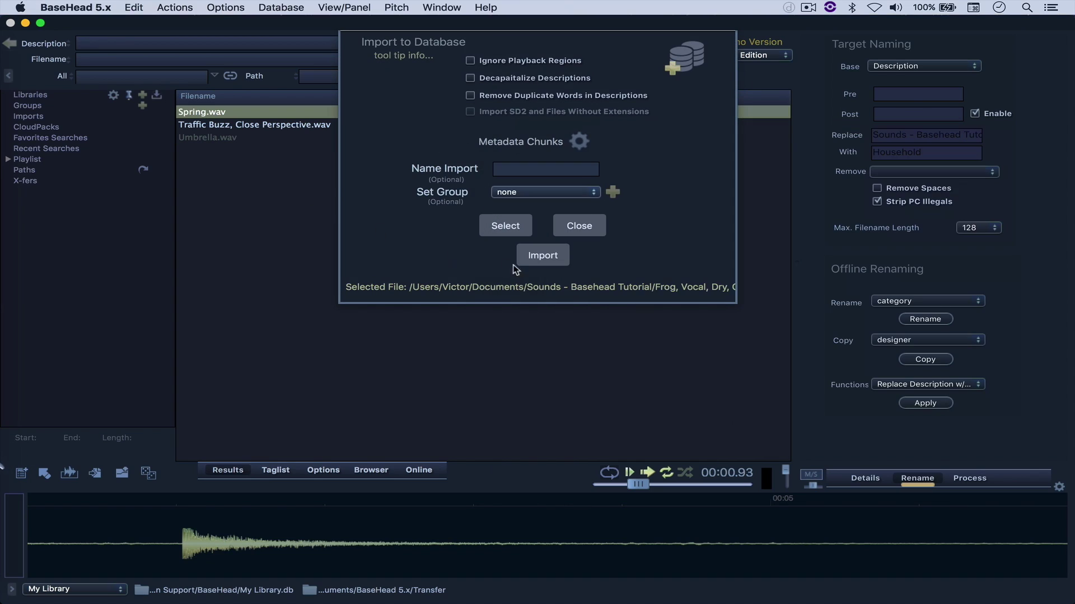
pyautogui.click(542, 250)
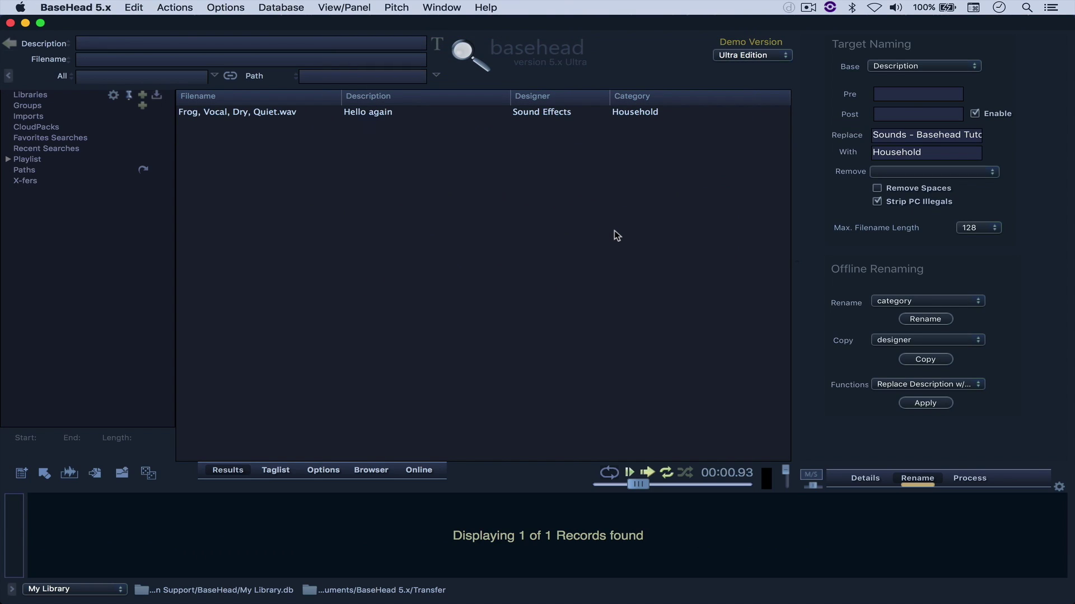